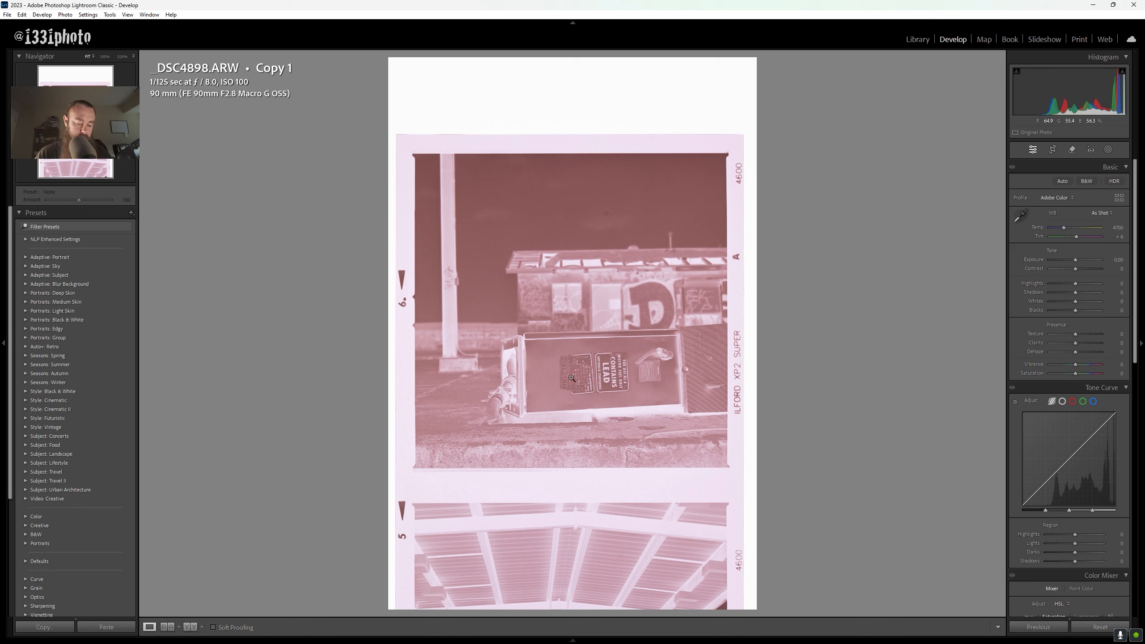
- Set the white balance by sampling the blank film border beside the upper frame
{"action": "key", "text": "w"}
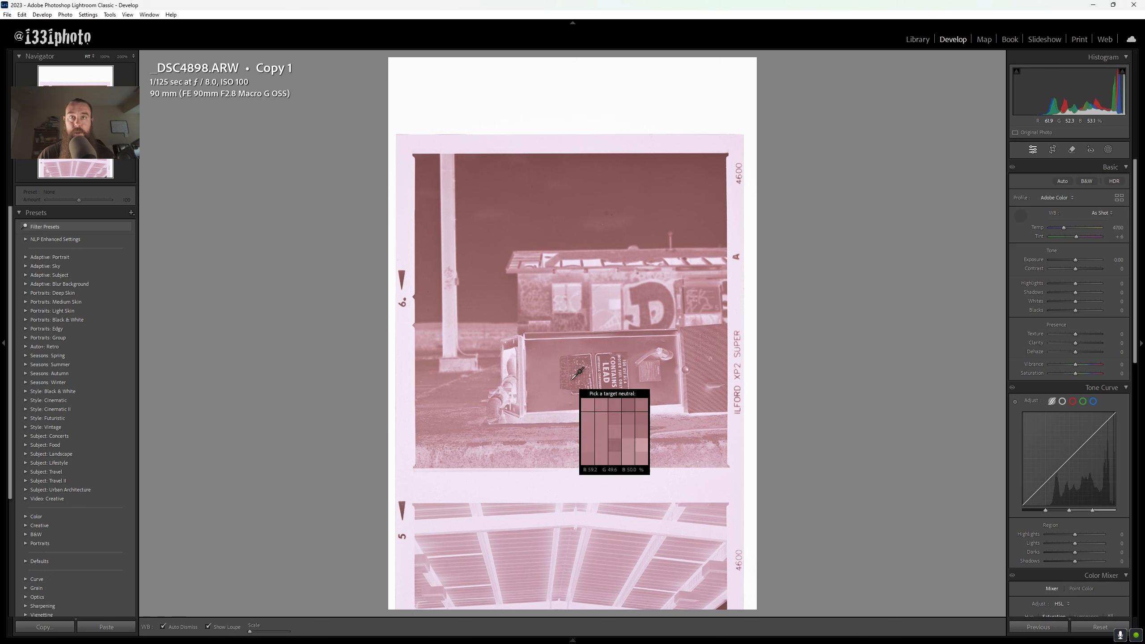
{"action": "left_click", "coordinate": [411, 365]}
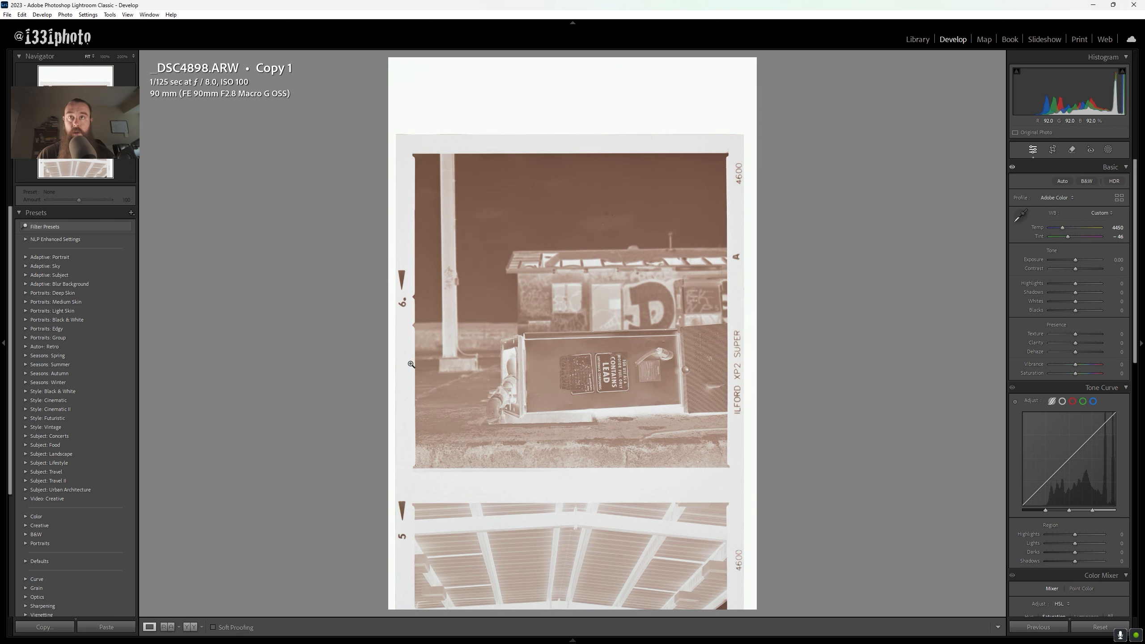
{"action": "key", "text": "F6"}
- Crop the scan to just inside the upper negative frame, excluding all of the film border
{"action": "key", "text": "r"}
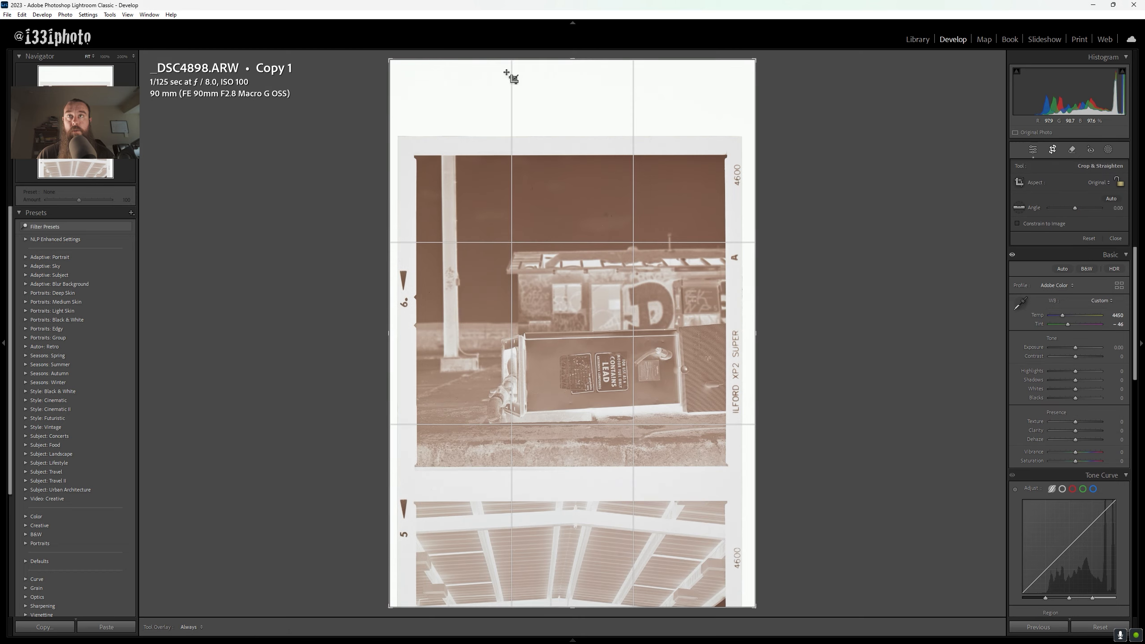
{"action": "left_click_drag", "start_coordinate": [507, 64], "coordinate": [507, 169]}
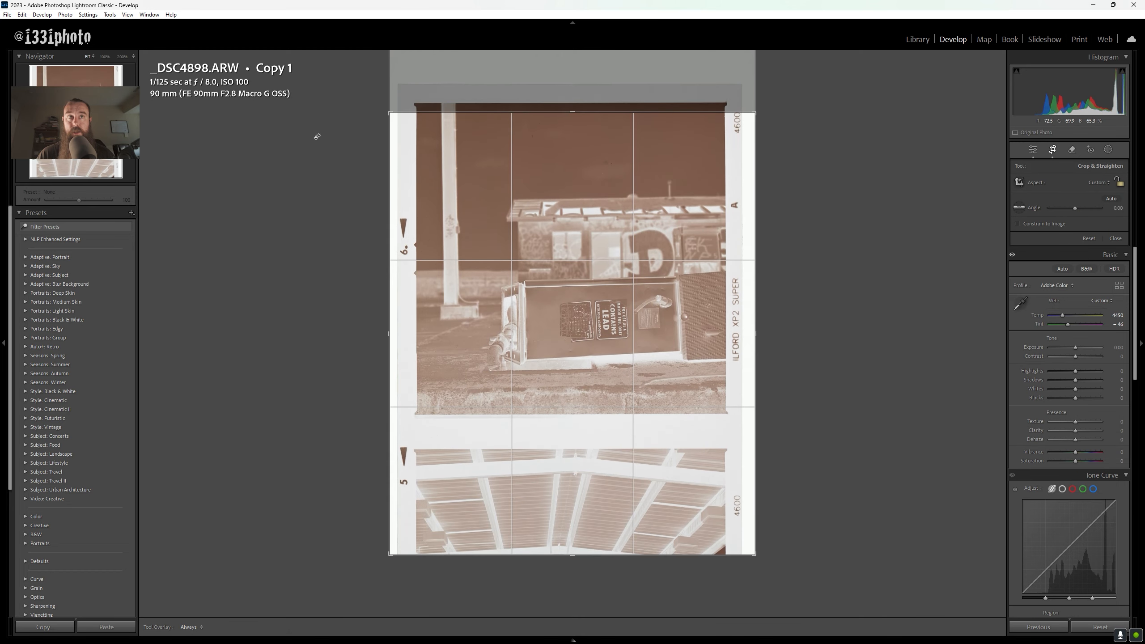
{"action": "left_click_drag", "start_coordinate": [390, 176], "coordinate": [407, 176]}
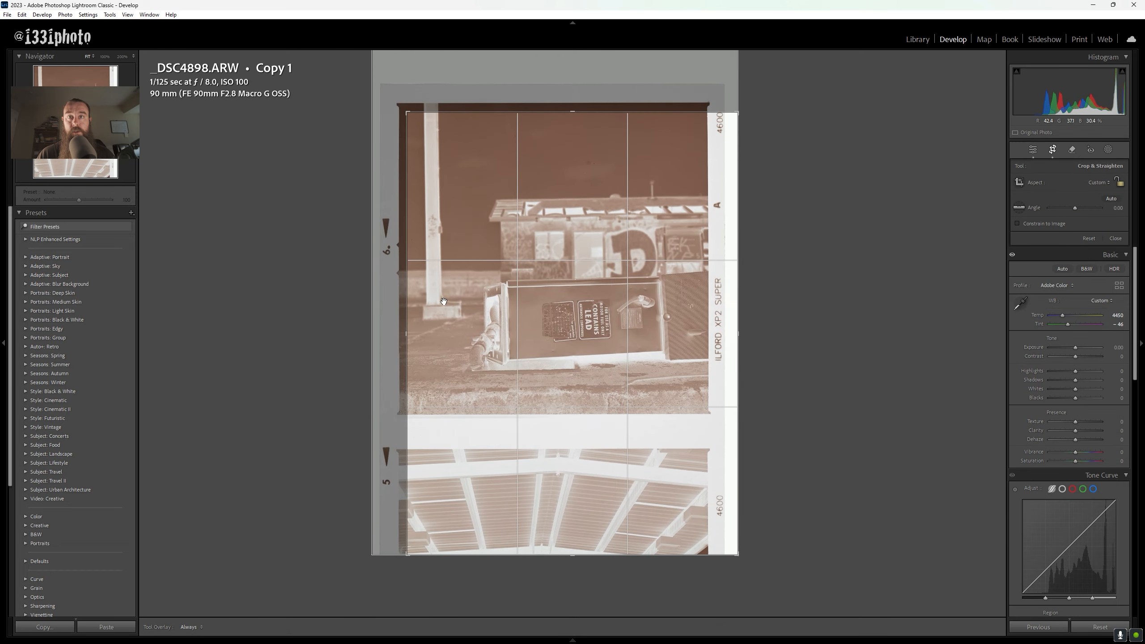
{"action": "left_click_drag", "start_coordinate": [503, 554], "coordinate": [510, 401]}
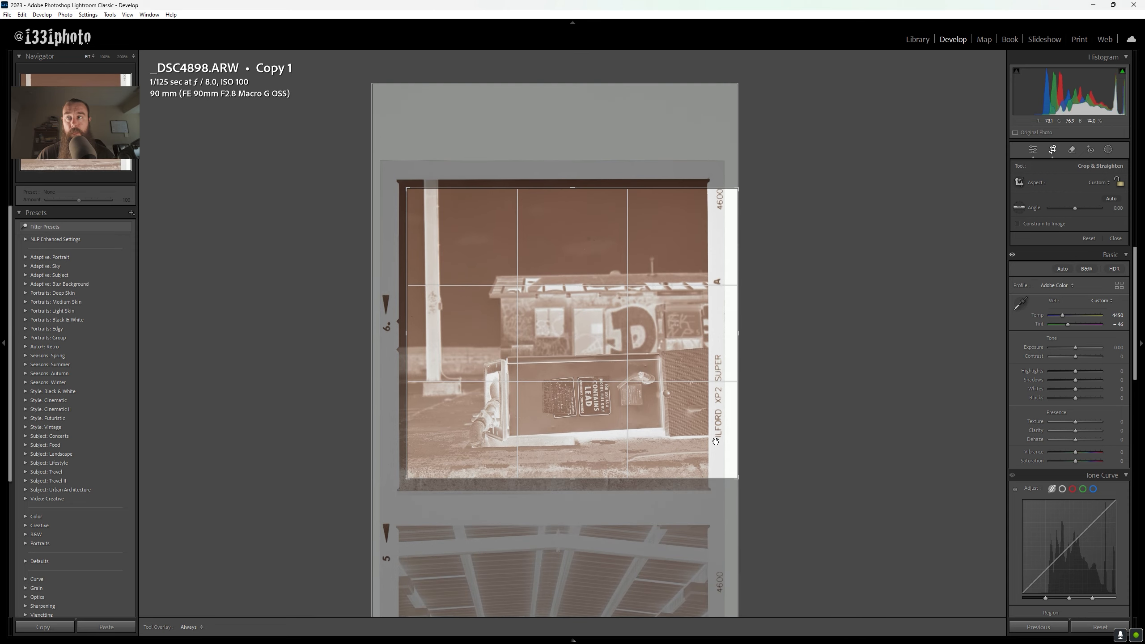
{"action": "left_click_drag", "start_coordinate": [750, 406], "coordinate": [712, 406]}
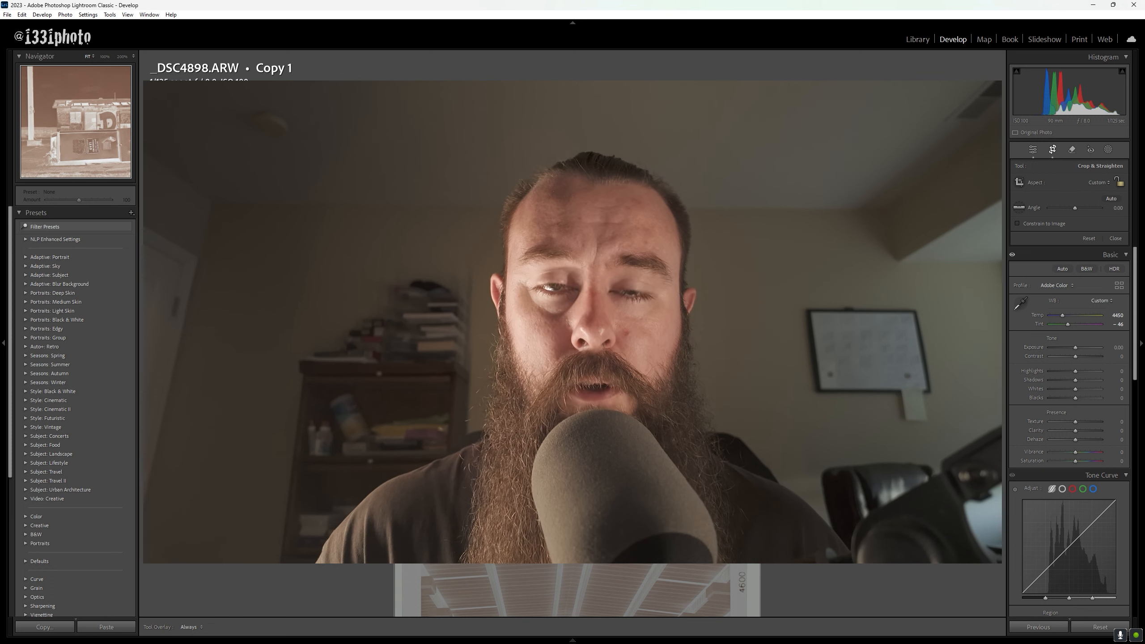
{"action": "key", "text": "Return"}
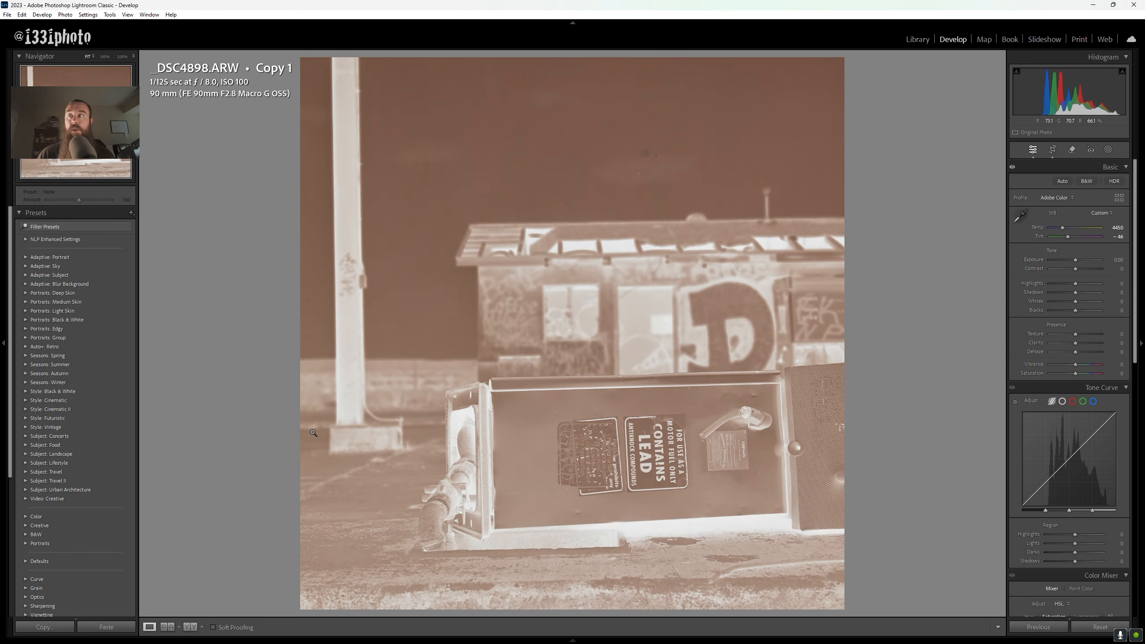
- Convert the negative in Negative Lab Pro with the Digital Camera source and B+W color model, resetting the edit settings before applying
{"action": "key", "text": "v"}
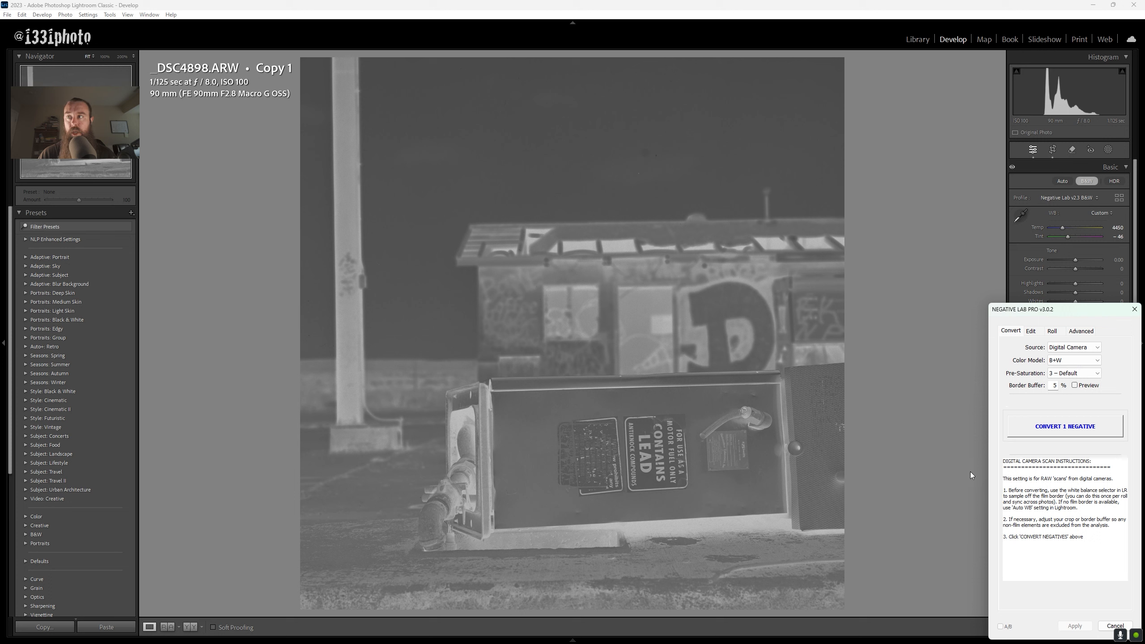
{"action": "left_click", "coordinate": [1035, 432]}
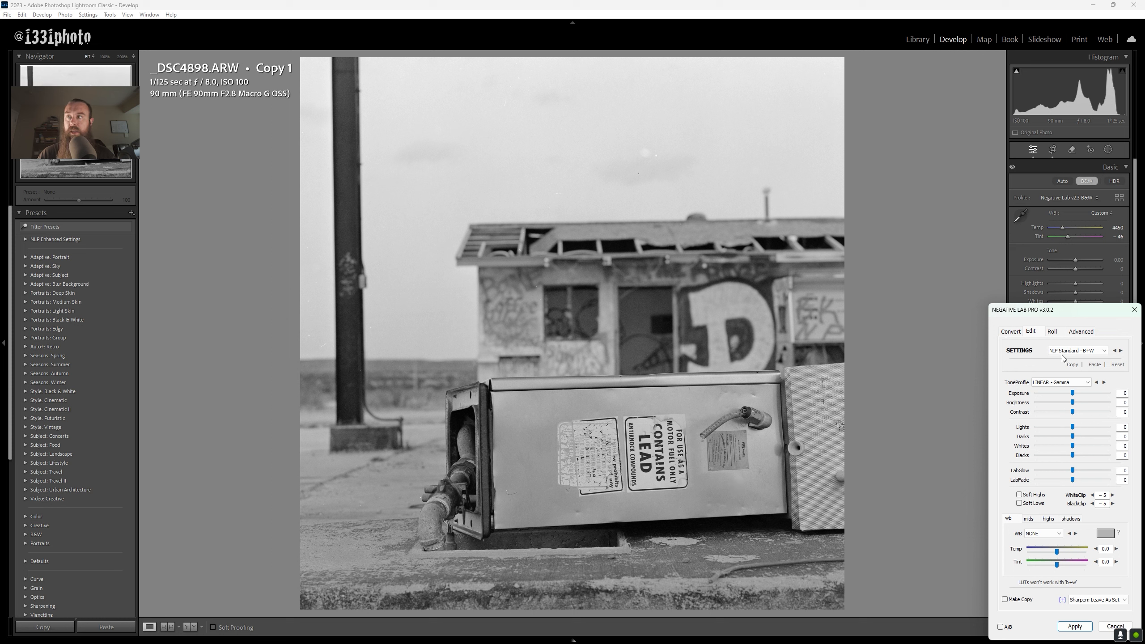
{"action": "left_click", "coordinate": [1118, 367]}
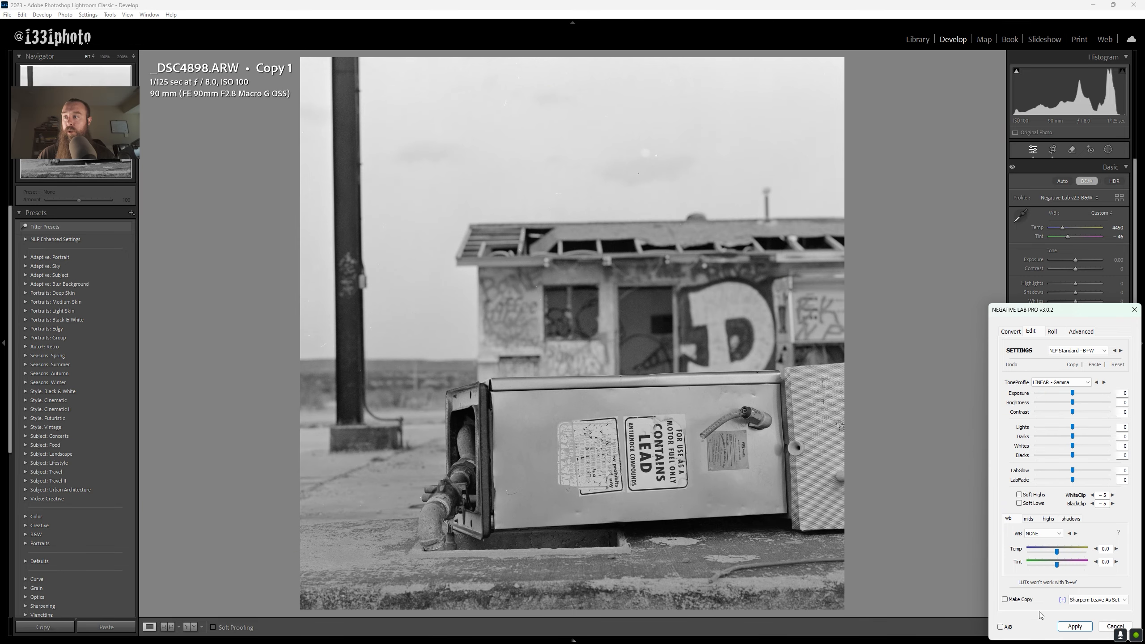
{"action": "left_click", "coordinate": [1079, 631]}
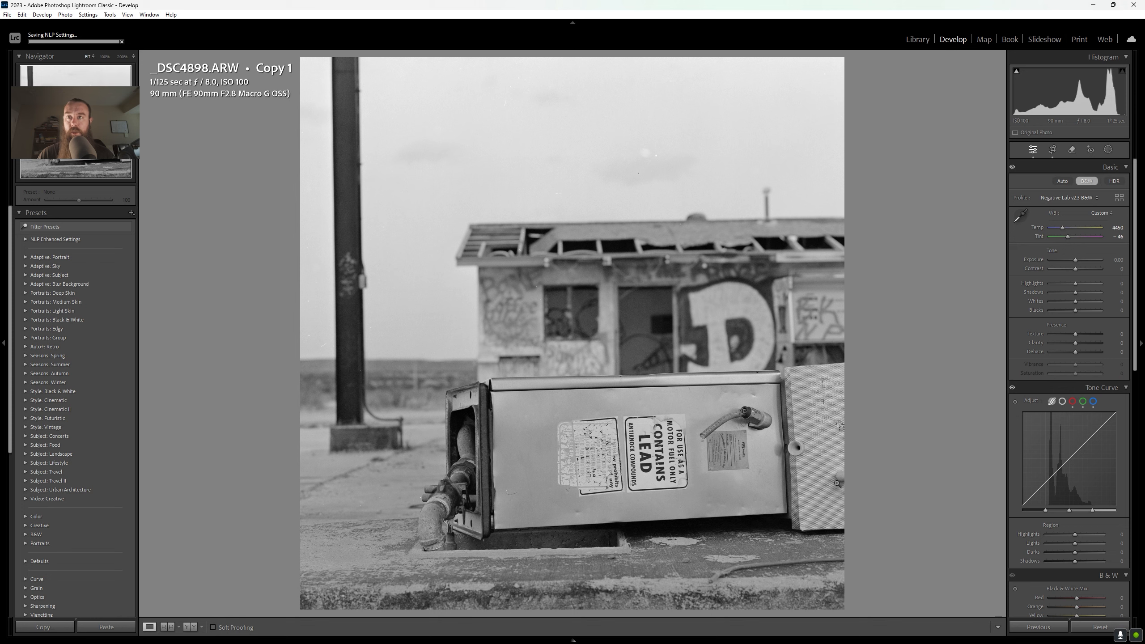
- Expand the crop on all four sides to include the black film border and the ILFORD XP2 SUPER edge text
{"action": "key", "text": "r"}
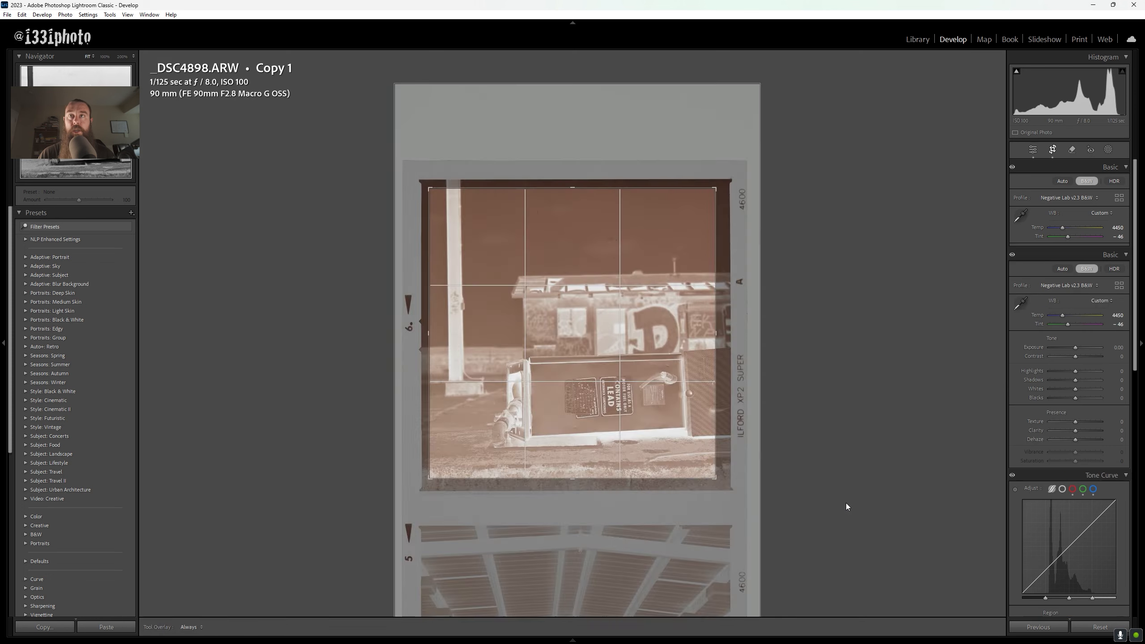
{"action": "left_click_drag", "start_coordinate": [537, 187], "coordinate": [534, 174]}
{"action": "left_click_drag", "start_coordinate": [429, 233], "coordinate": [419, 236]}
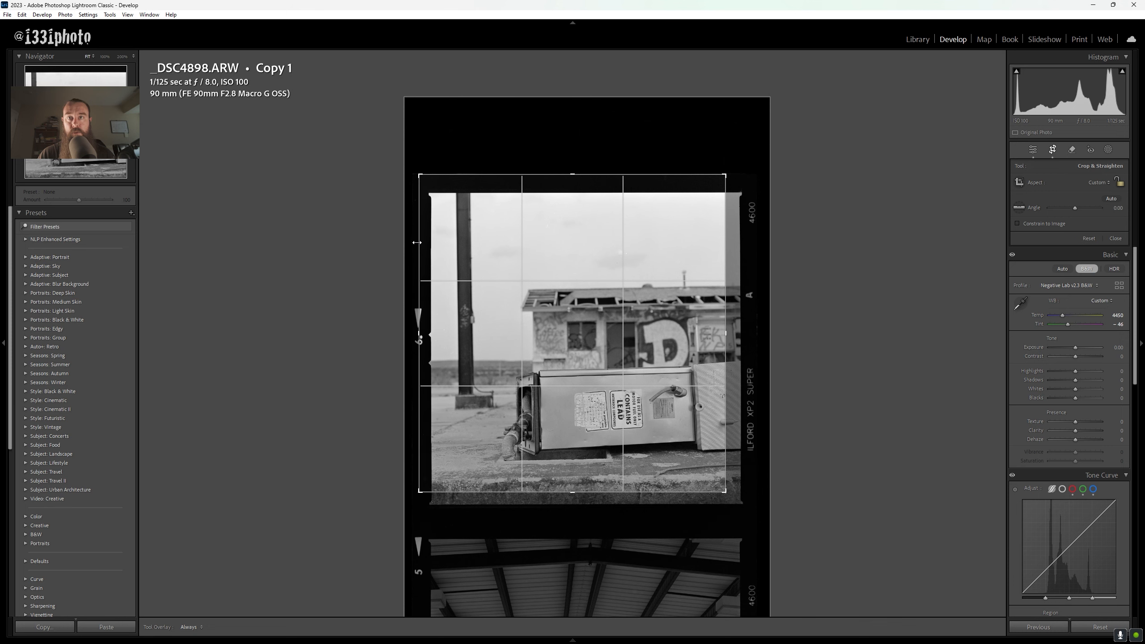
{"action": "left_click_drag", "start_coordinate": [539, 490], "coordinate": [539, 517]}
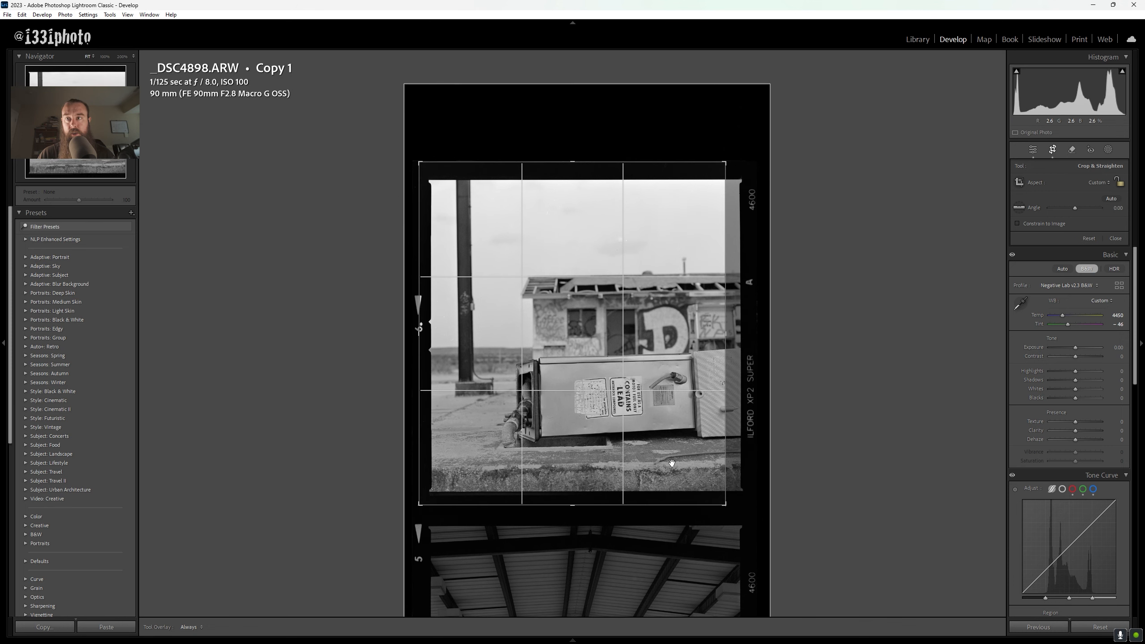
{"action": "left_click_drag", "start_coordinate": [733, 466], "coordinate": [762, 465]}
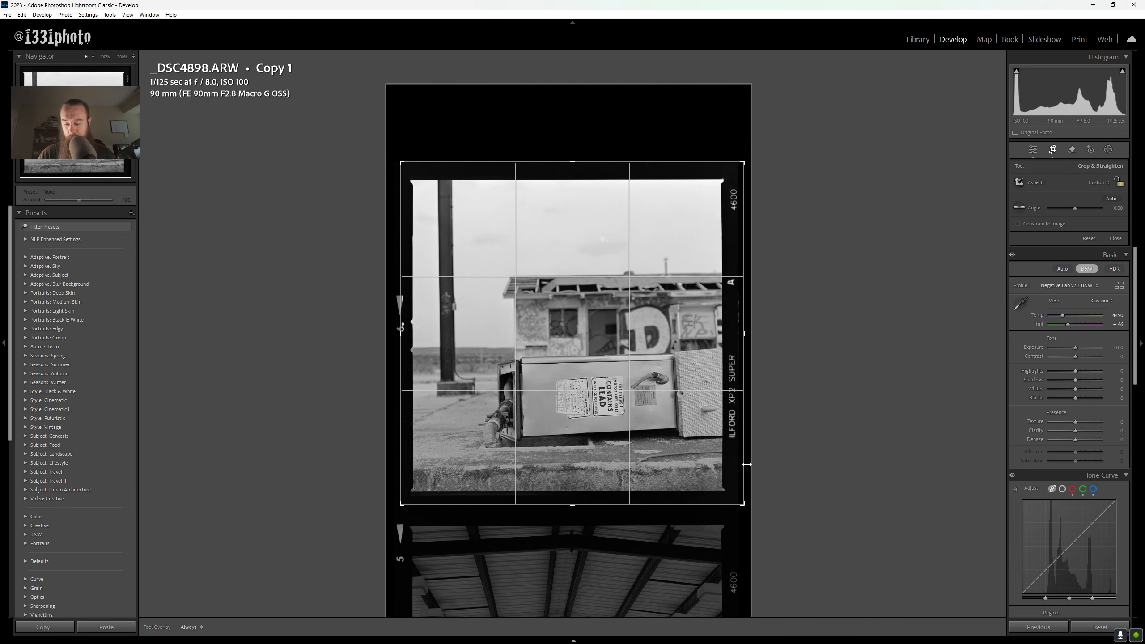
{"action": "key", "text": "Return"}
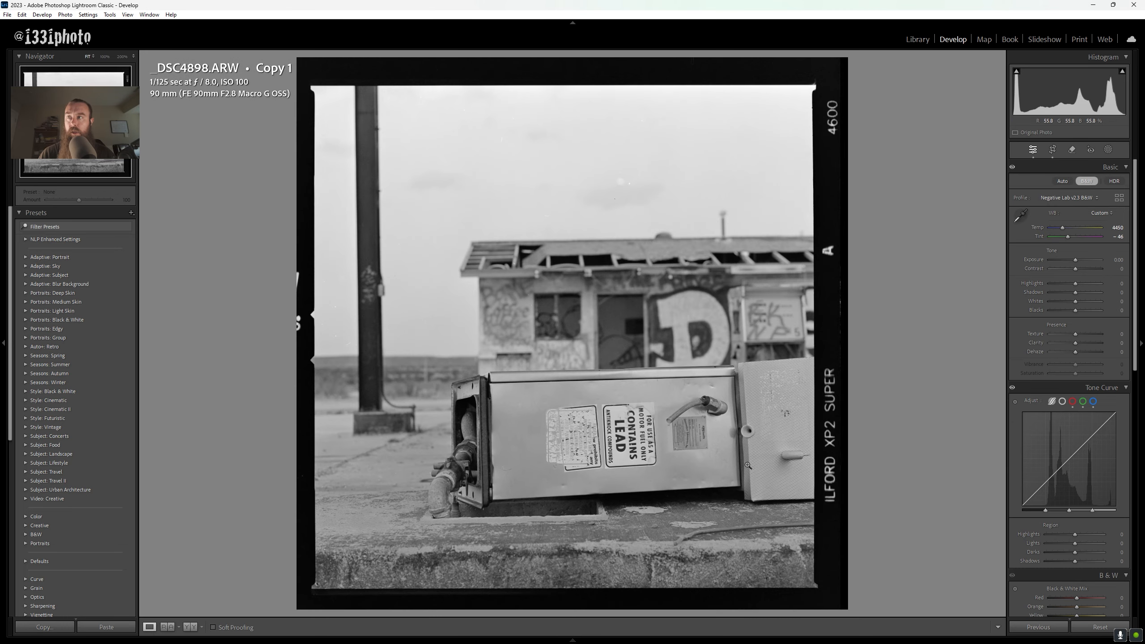
- Straighten the frame with Guided Upright, drawing guides along its top, bottom, left and right edges
{"action": "scroll", "coordinate": [1036, 425], "scroll_direction": "down", "scroll_amount": 10}
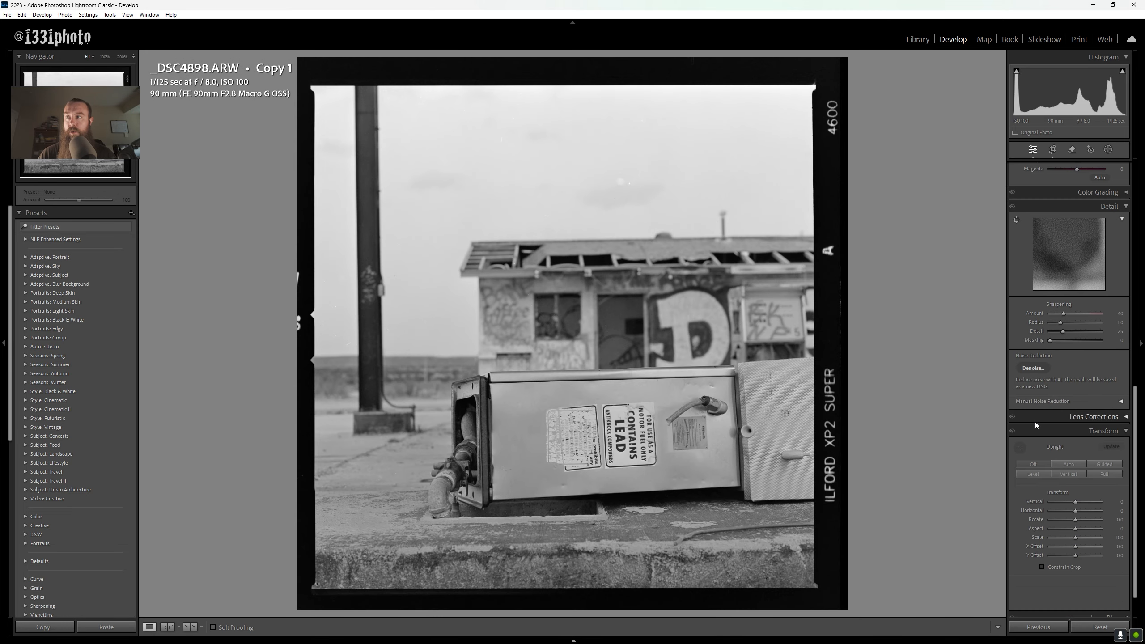
{"action": "left_click", "coordinate": [1022, 448]}
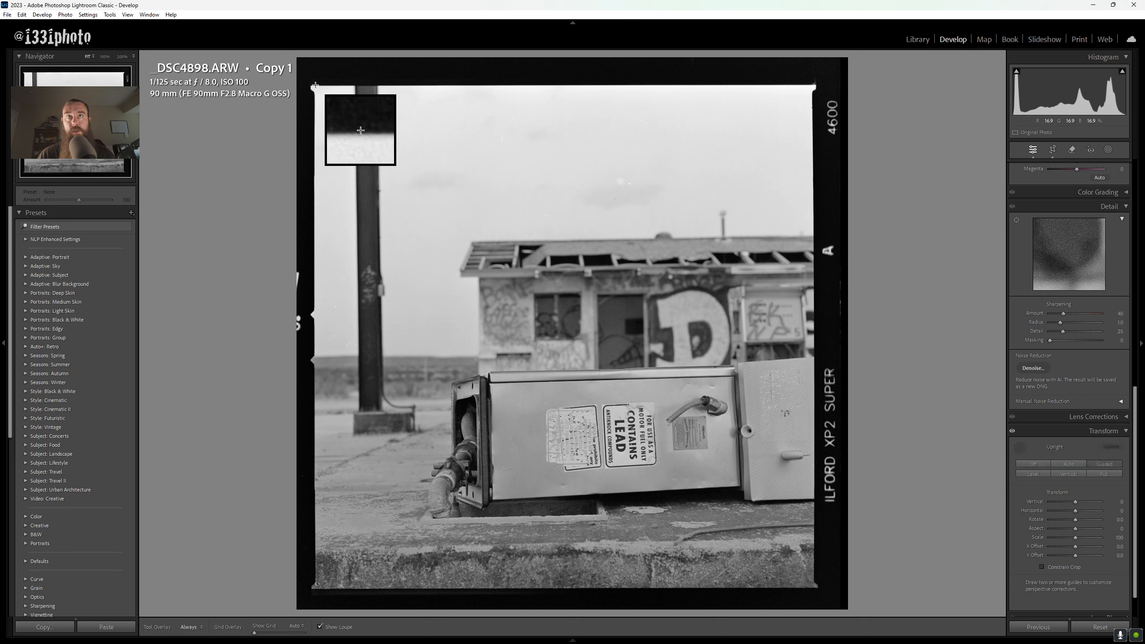
{"action": "left_click_drag", "start_coordinate": [313, 85], "coordinate": [807, 85]}
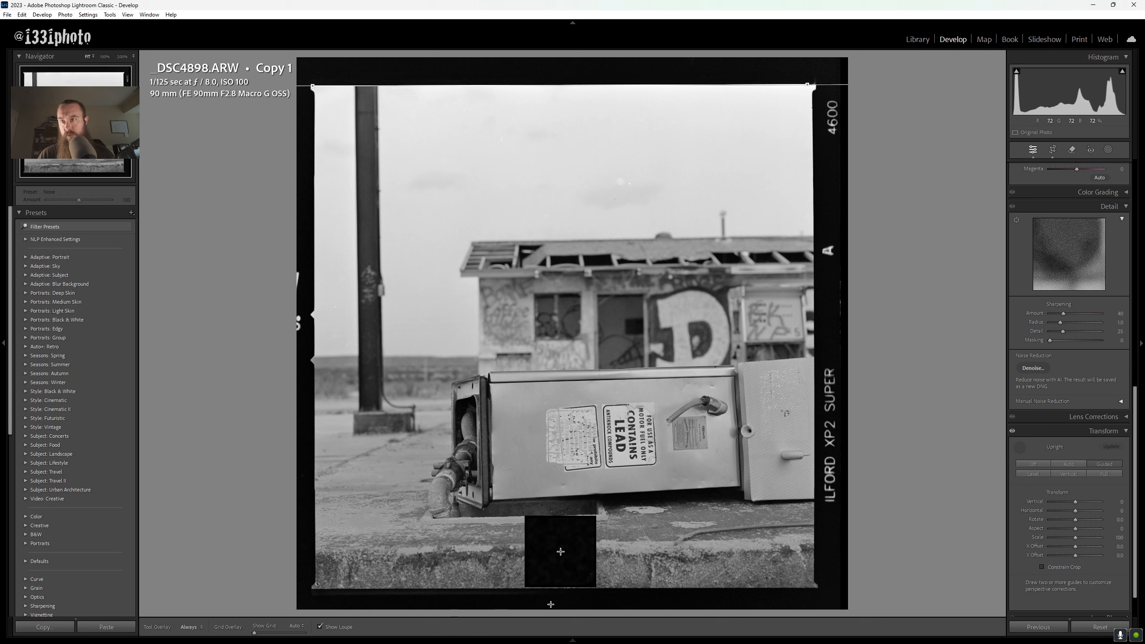
{"action": "left_click_drag", "start_coordinate": [314, 588], "coordinate": [794, 588]}
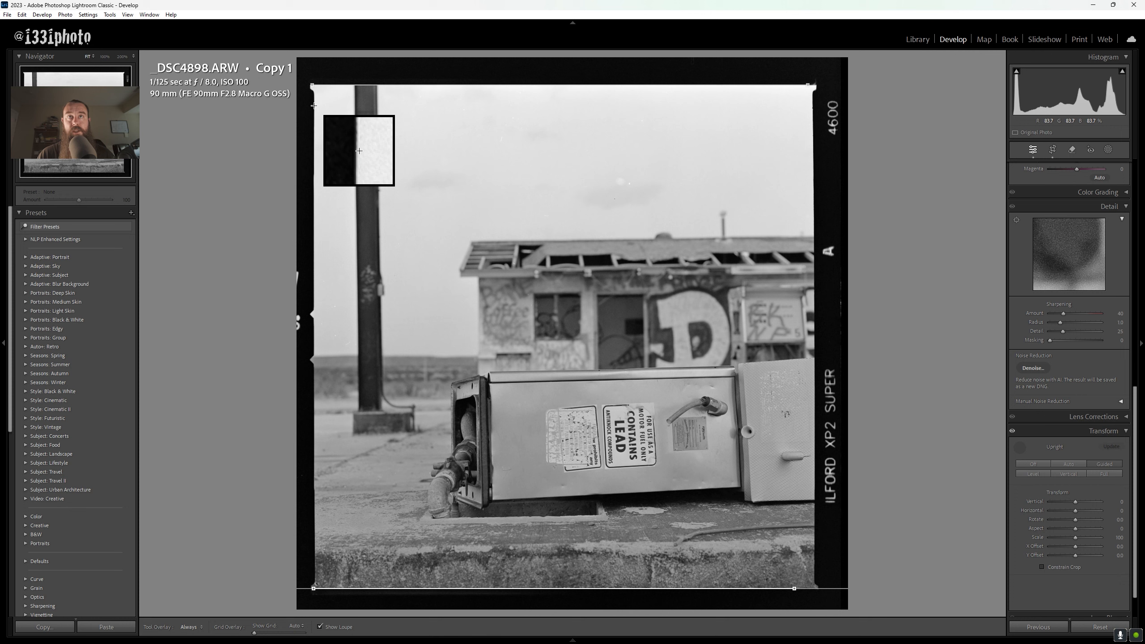
{"action": "left_click_drag", "start_coordinate": [313, 106], "coordinate": [315, 572]}
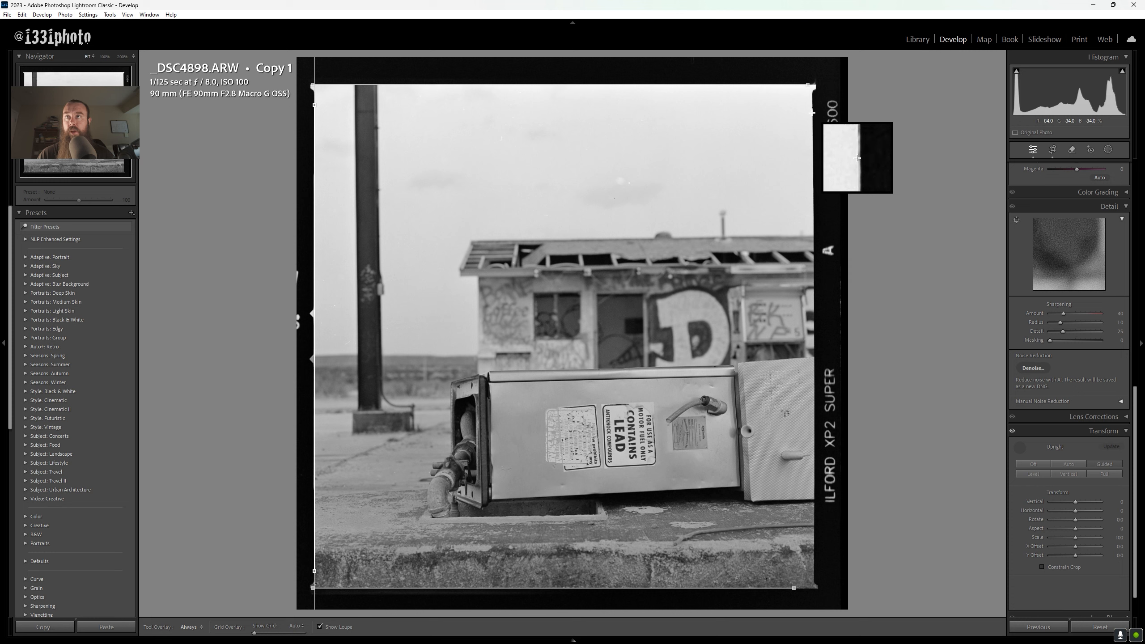
{"action": "left_click_drag", "start_coordinate": [812, 113], "coordinate": [813, 572]}
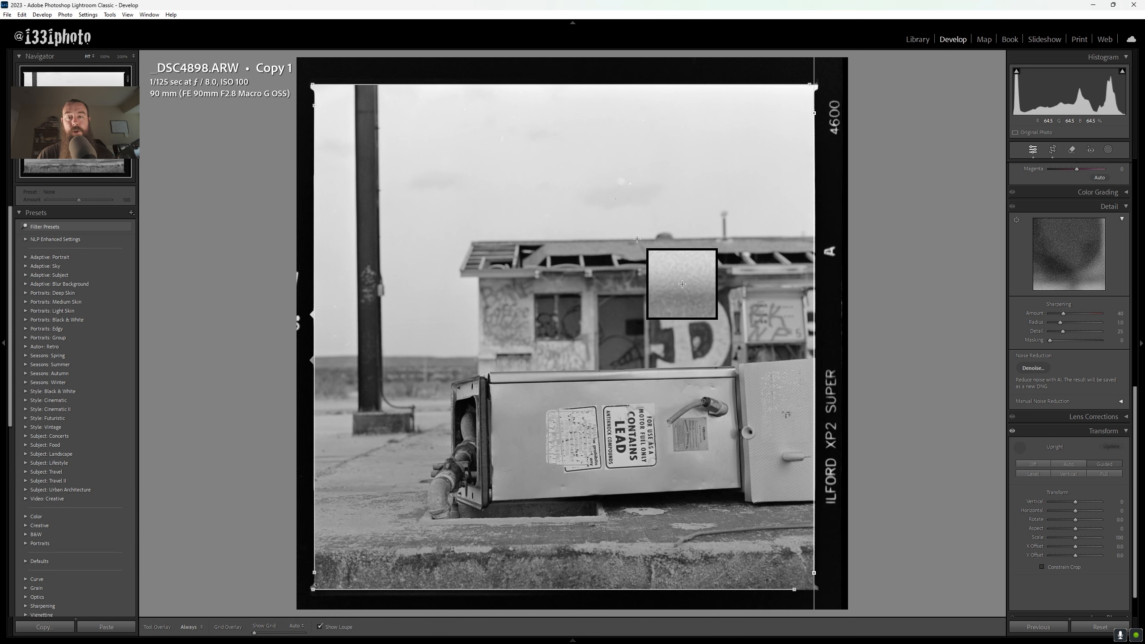
- Tighten the crop around the frame to leave a narrower black film border
{"action": "key", "text": "r"}
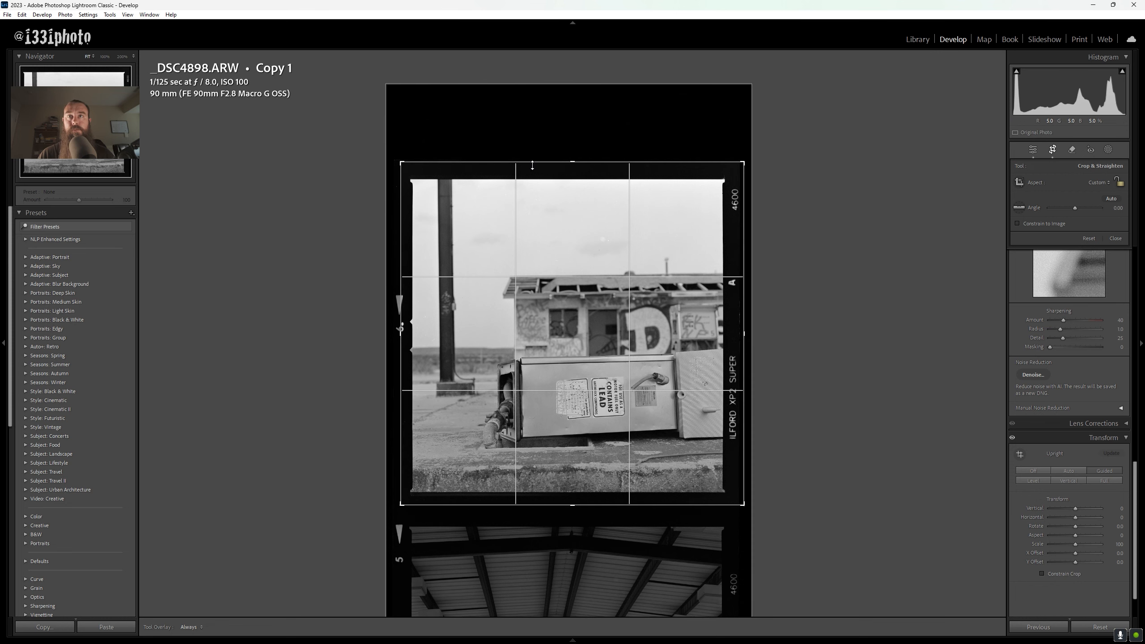
{"action": "left_click_drag", "start_coordinate": [532, 166], "coordinate": [532, 170]}
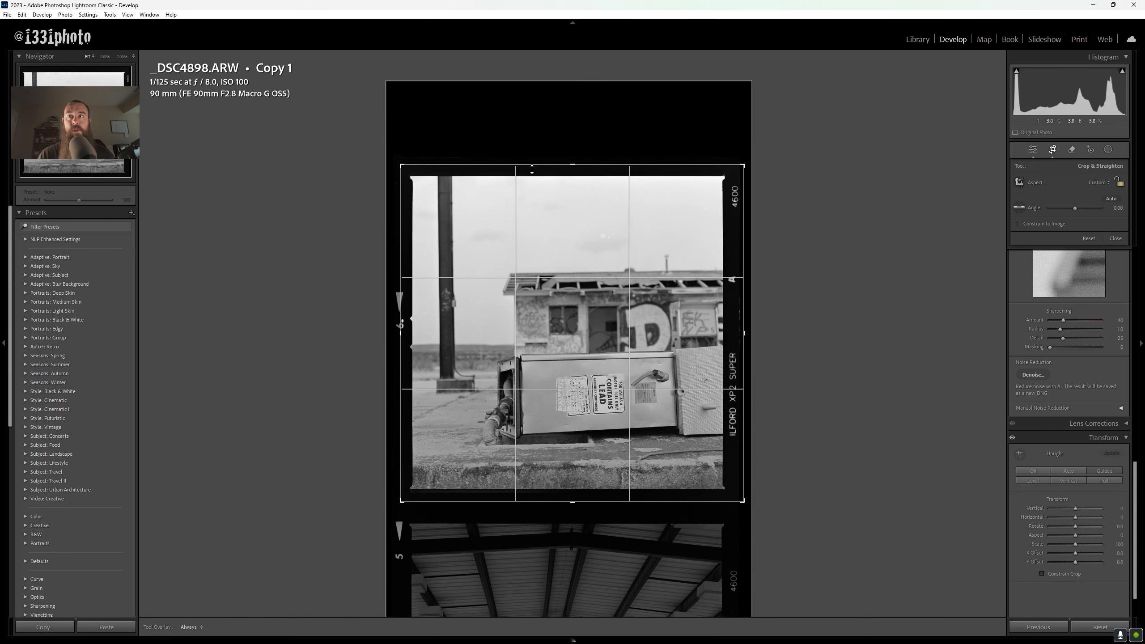
{"action": "left_click_drag", "start_coordinate": [401, 263], "coordinate": [405, 285]}
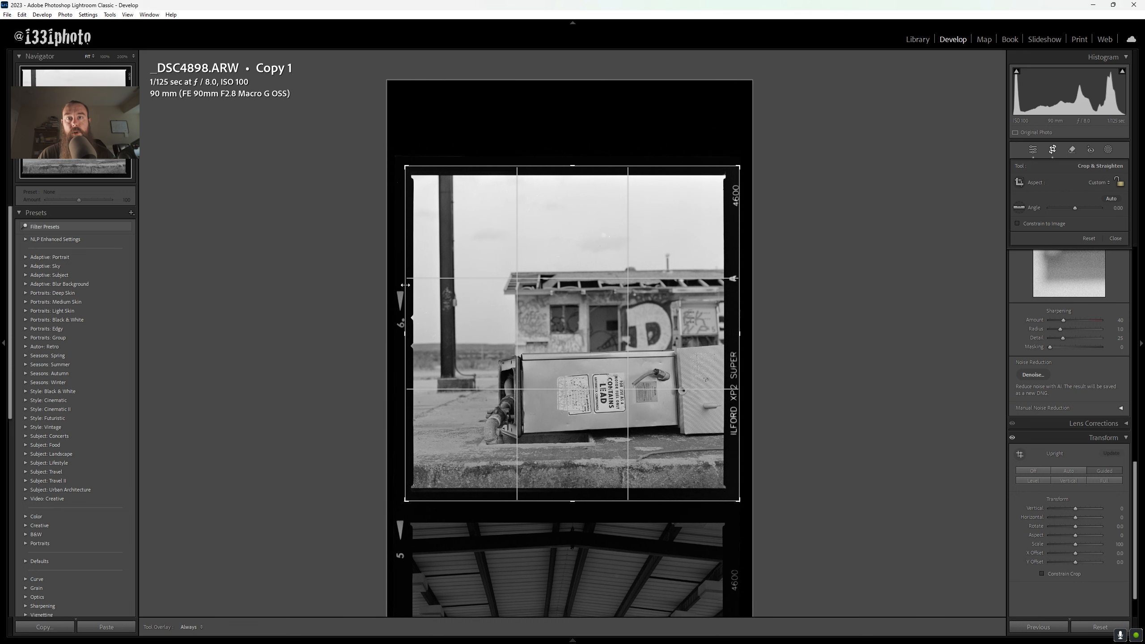
{"action": "key", "text": "Return"}
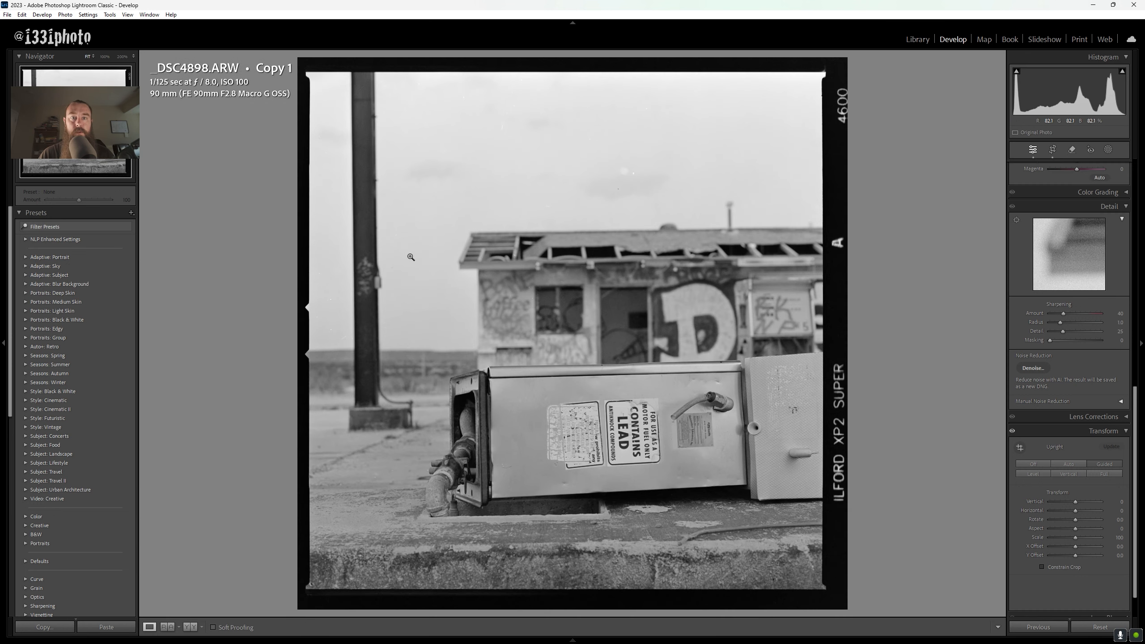
{"action": "key", "text": "r"}
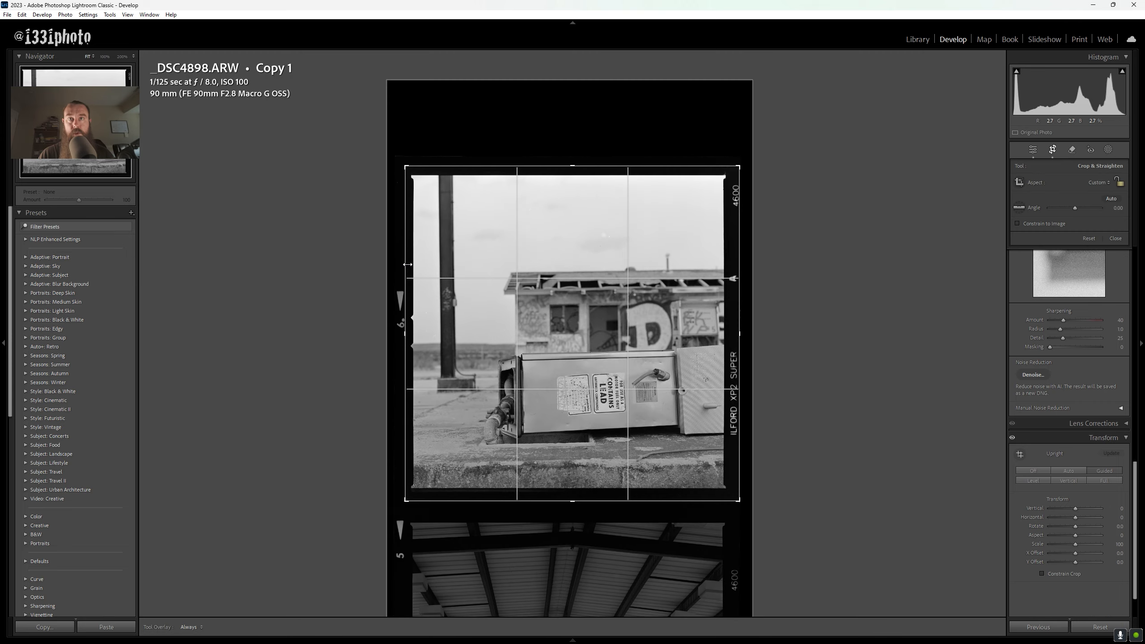
{"action": "left_click_drag", "start_coordinate": [409, 266], "coordinate": [408, 266]}
{"action": "key", "text": "r"}
{"action": "key", "text": "r"}
{"action": "key", "text": "r"}
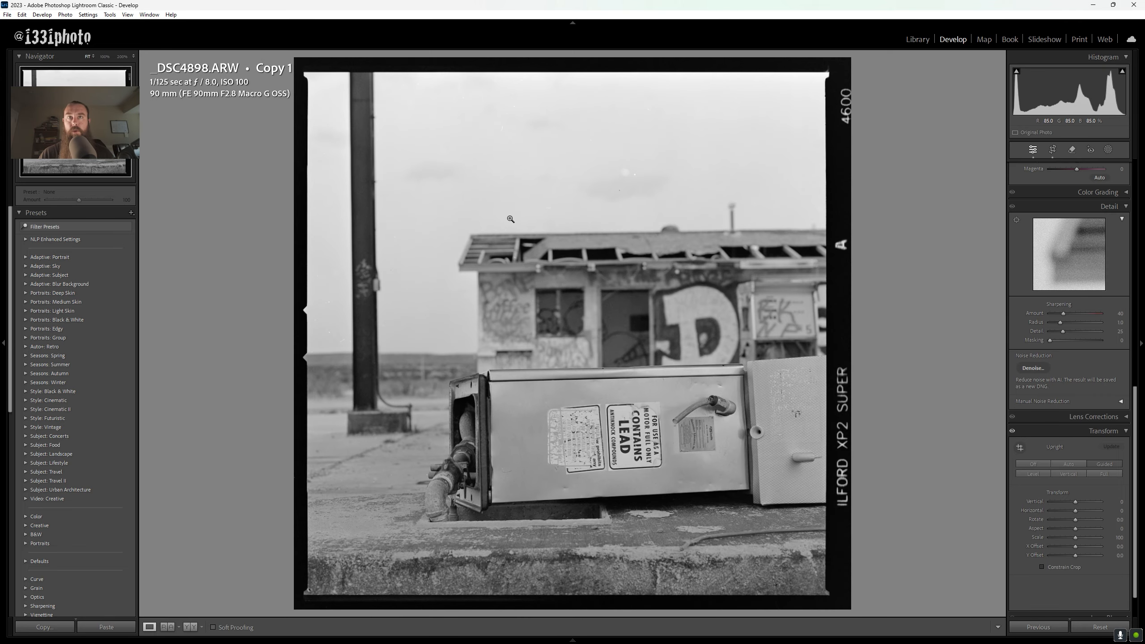
- Compare the crop of Copy 1 with the original _DSC4898.ARW and fine-tune the left edge to match
{"action": "key", "text": "Left"}
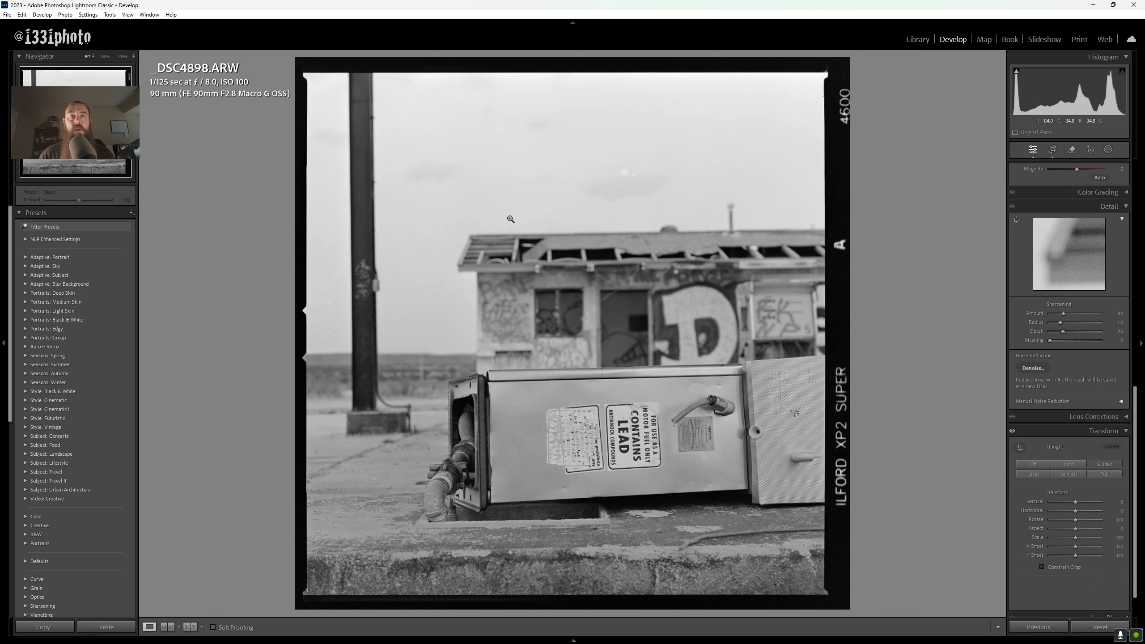
{"action": "key", "text": "Right"}
{"action": "key", "text": "Left"}
{"action": "key", "text": "Right"}
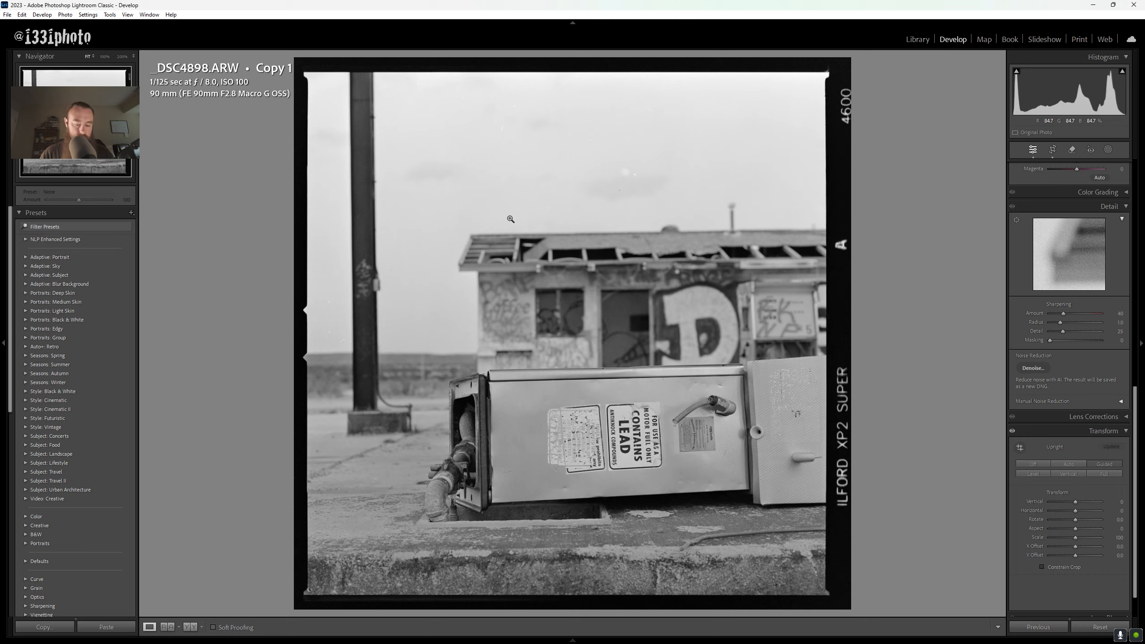
{"action": "key", "text": "r"}
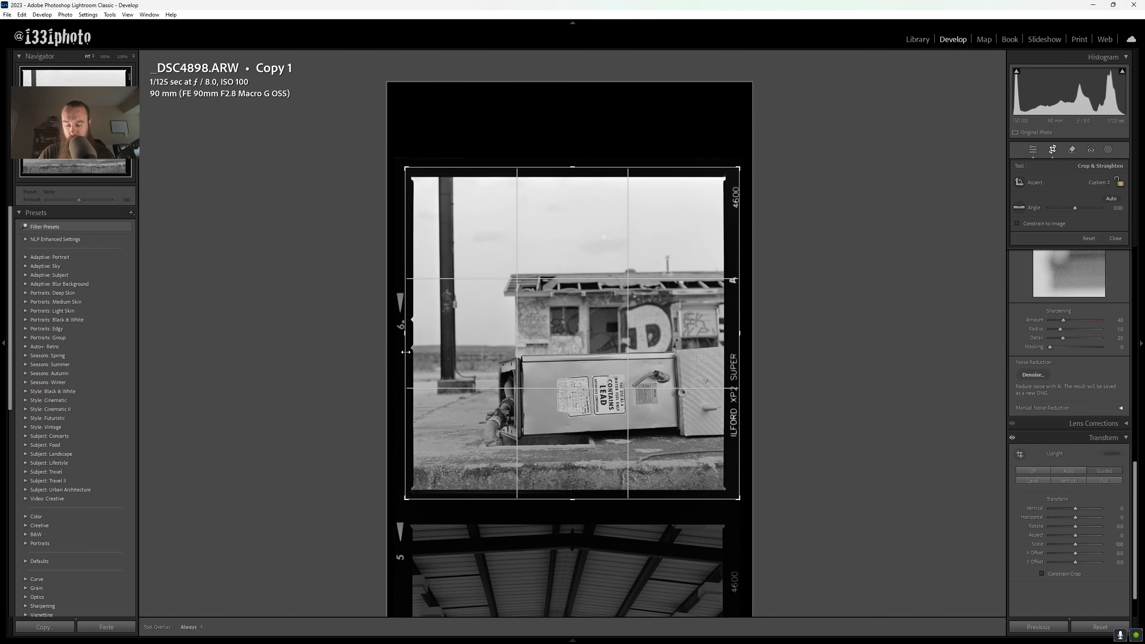
{"action": "key", "text": "Return"}
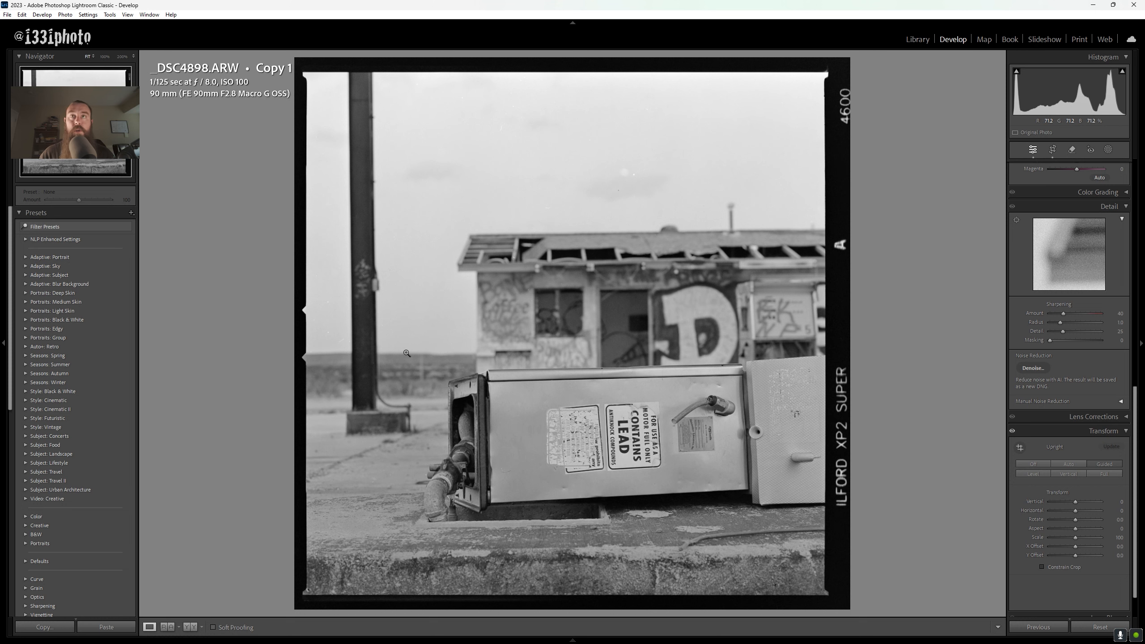
- Compare Copy 1 with _DSC4898.ARW and the retouched _DSC4898-Edit.tif by switching between the versions
{"action": "key", "text": "Right"}
{"action": "key", "text": "Left"}
{"action": "key", "text": "Left"}
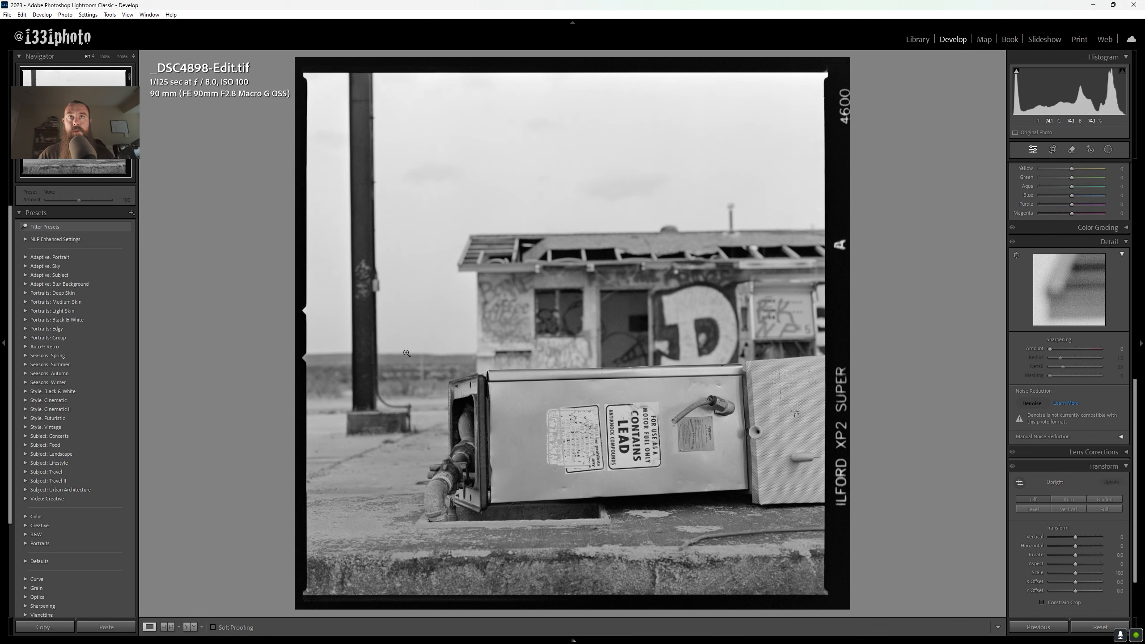
{"action": "key", "text": "Right"}
{"action": "key", "text": "Right"}
{"action": "key", "text": "Left"}
{"action": "key", "text": "Right"}
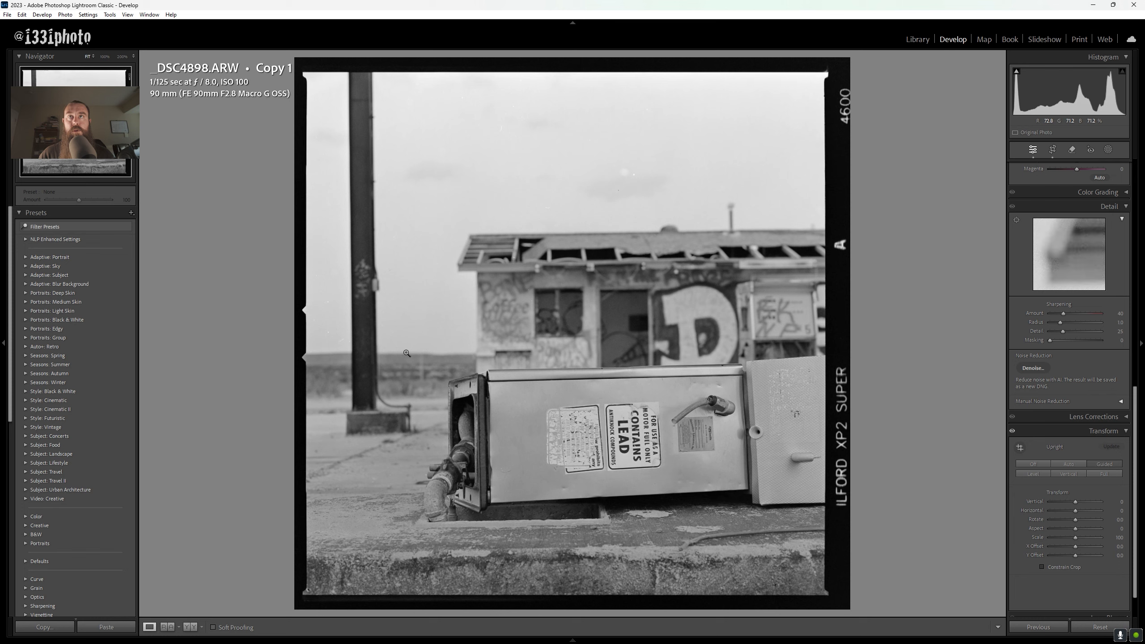
- Check the crop boundaries of Copy 1 and compare its framing with the original _DSC4898.ARW
{"action": "key", "text": "r"}
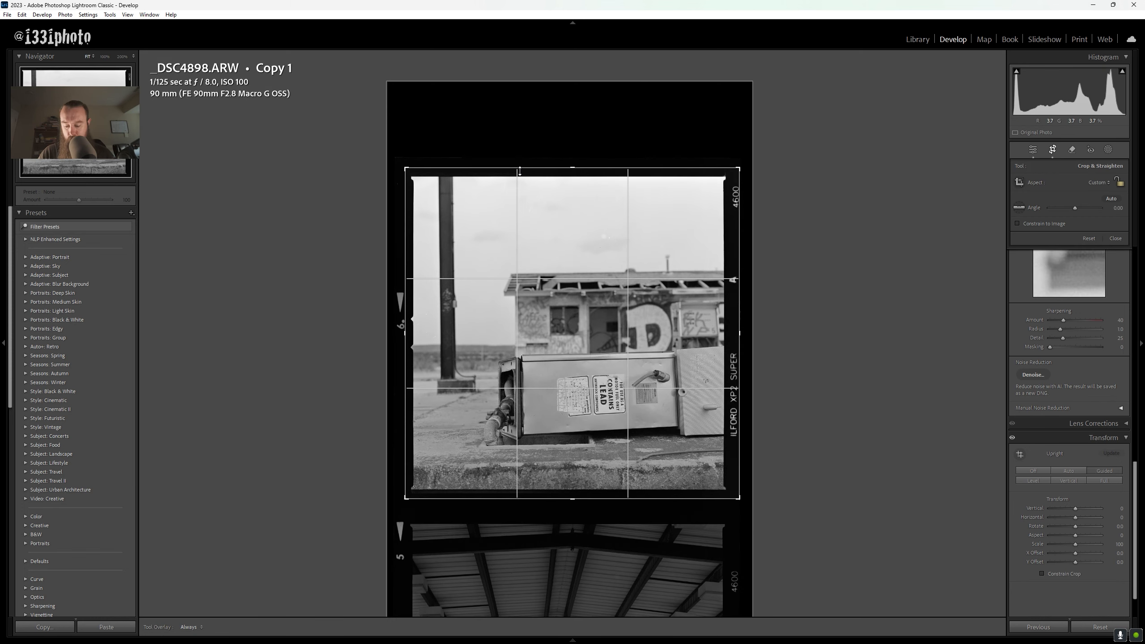
{"action": "key", "text": "r"}
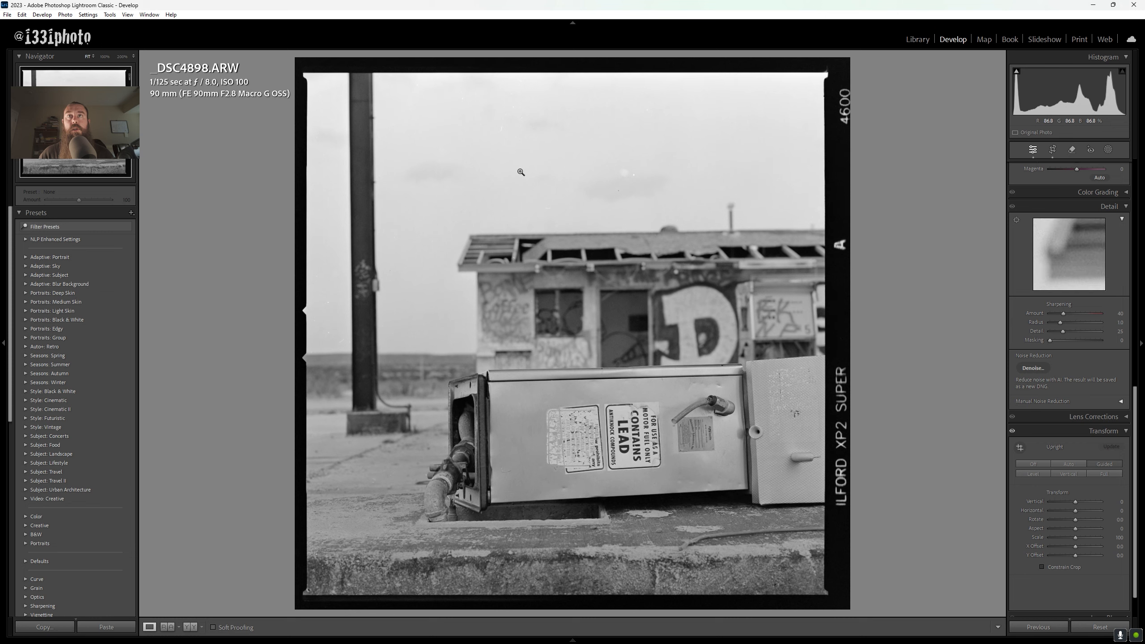
{"action": "key", "text": "r"}
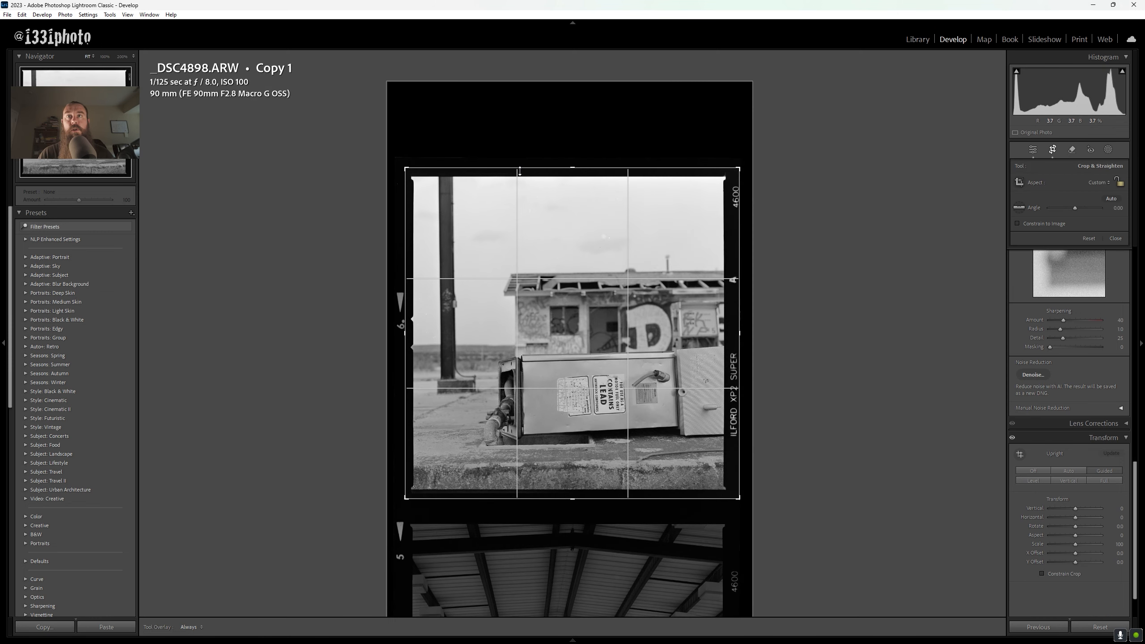
{"action": "key", "text": "Return"}
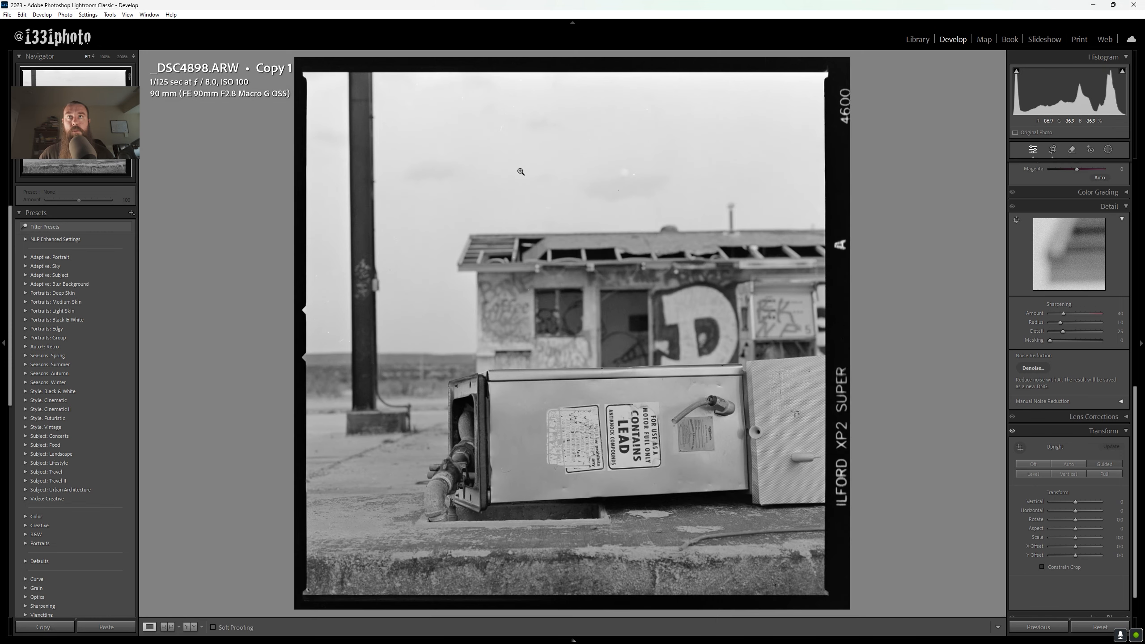
{"action": "key", "text": "Left"}
{"action": "key", "text": "Right"}
{"action": "key", "text": "Left"}
{"action": "key", "text": "Right"}
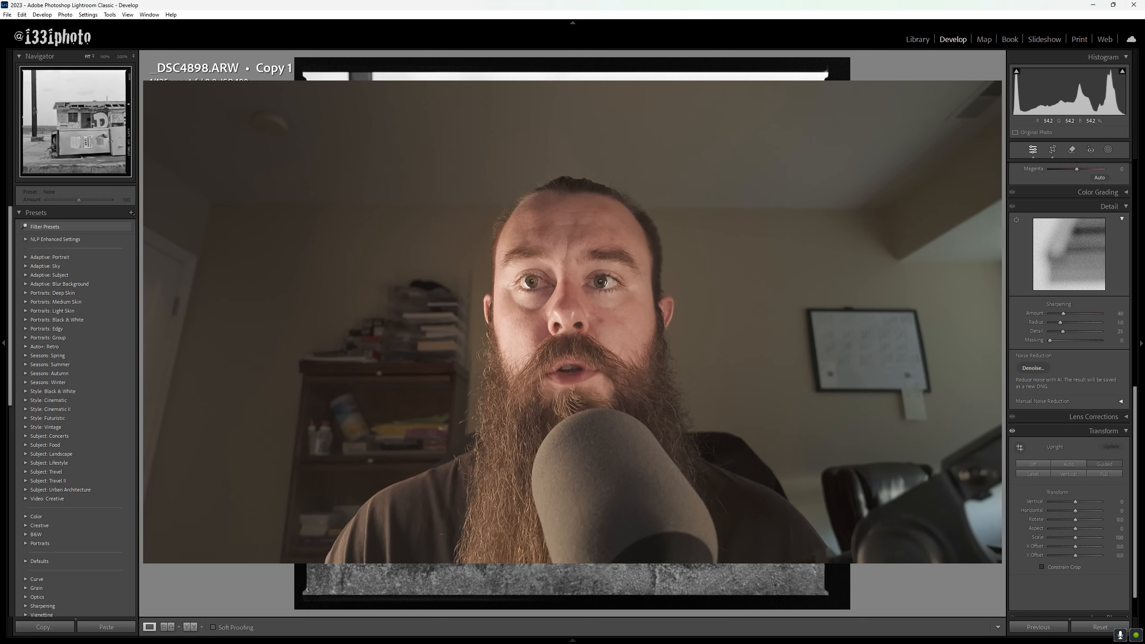
- Open Copy 1 for editing in Adobe Photoshop 2024
{"action": "right_click", "coordinate": [492, 347]}
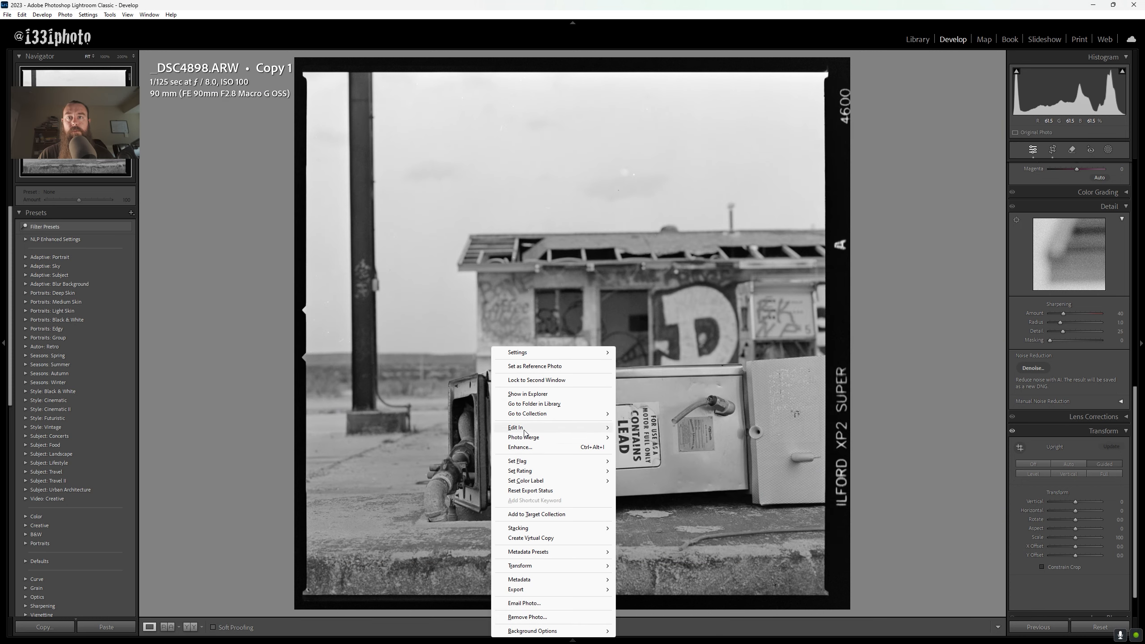
{"action": "mouse_move", "coordinate": [524, 431]}
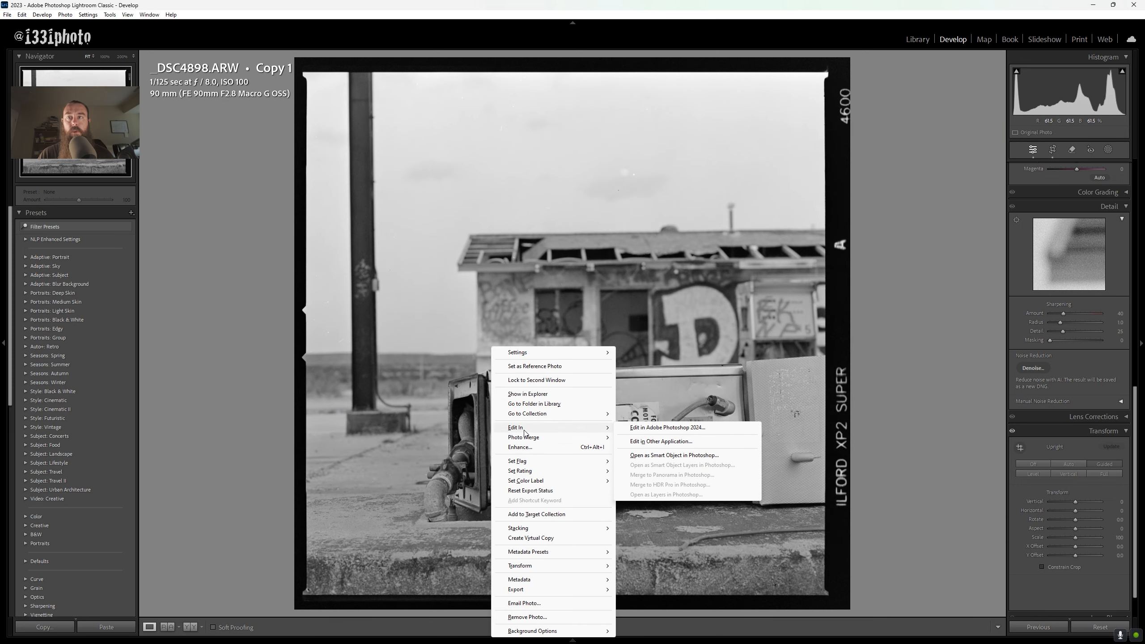
{"action": "left_click", "coordinate": [623, 429]}
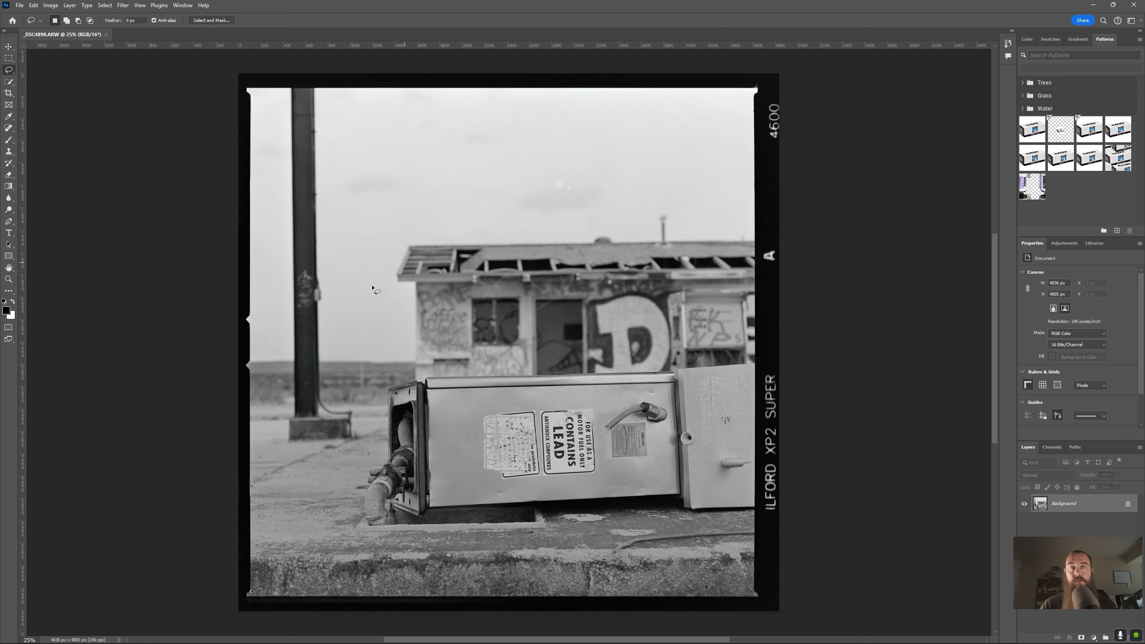
- Select the whole picture area inside the black film border with the Quick Selection tool, covering sky, pole, building, fuel pump and ground
{"action": "left_click", "coordinate": [7, 81]}
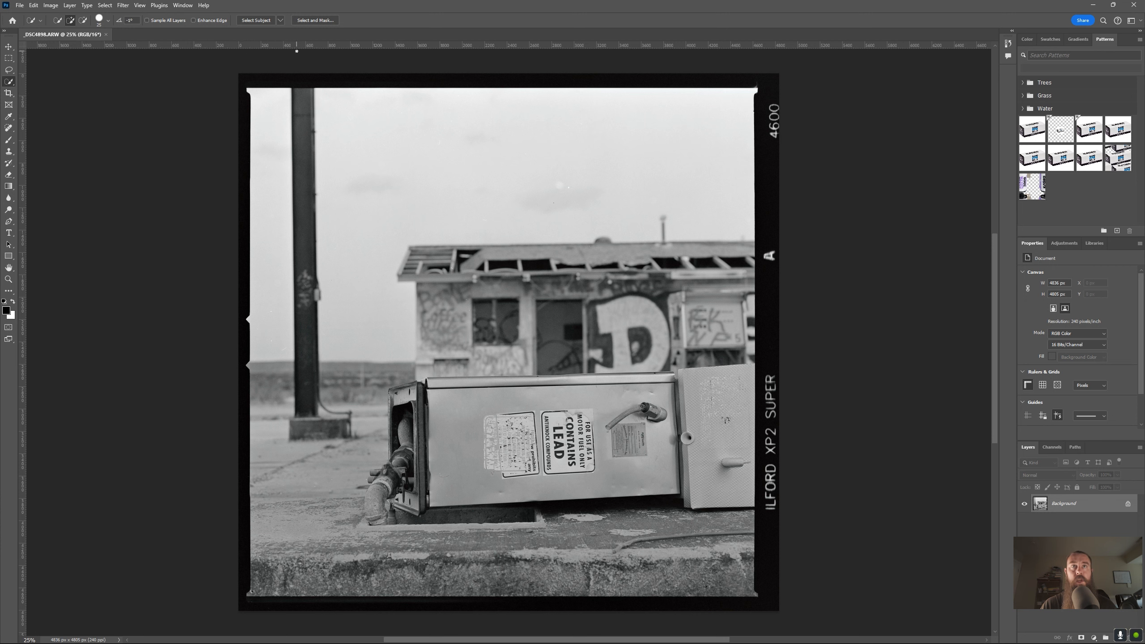
{"action": "left_click", "coordinate": [281, 106]}
{"action": "mouse_move", "coordinate": [273, 127]}
{"action": "left_mouse_down"}
{"action": "mouse_move", "coordinate": [340, 124]}
{"action": "mouse_move", "coordinate": [477, 147]}
{"action": "left_mouse_up"}
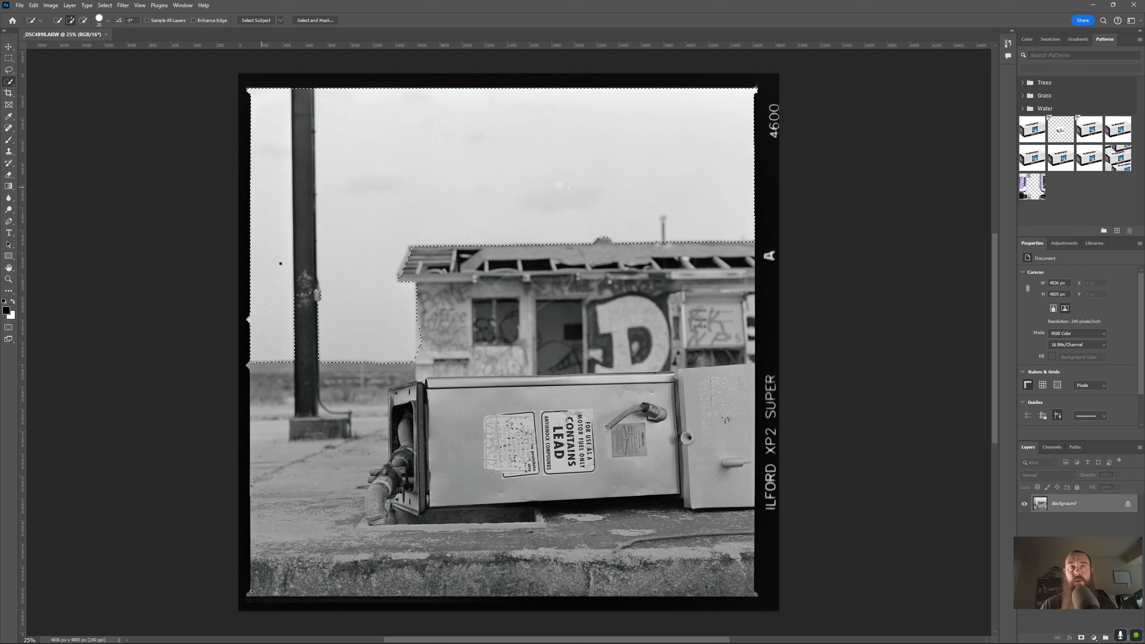
{"action": "left_click_drag", "start_coordinate": [270, 293], "coordinate": [267, 414]}
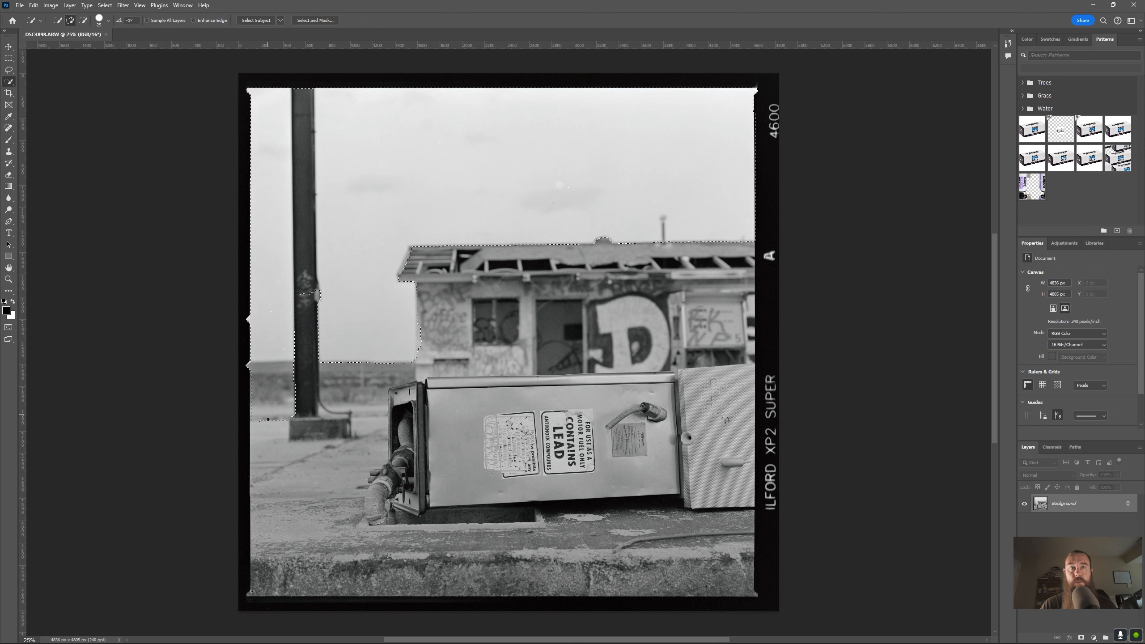
{"action": "mouse_move", "coordinate": [271, 463]}
{"action": "left_mouse_down"}
{"action": "mouse_move", "coordinate": [396, 505]}
{"action": "mouse_move", "coordinate": [543, 532]}
{"action": "mouse_move", "coordinate": [562, 578]}
{"action": "mouse_move", "coordinate": [609, 576]}
{"action": "mouse_move", "coordinate": [650, 565]}
{"action": "mouse_move", "coordinate": [676, 536]}
{"action": "mouse_move", "coordinate": [712, 543]}
{"action": "mouse_move", "coordinate": [719, 282]}
{"action": "mouse_move", "coordinate": [724, 394]}
{"action": "left_mouse_up"}
{"action": "mouse_move", "coordinate": [749, 323]}
{"action": "left_mouse_down"}
{"action": "mouse_move", "coordinate": [739, 332]}
{"action": "mouse_move", "coordinate": [703, 288]}
{"action": "mouse_move", "coordinate": [619, 280]}
{"action": "mouse_move", "coordinate": [627, 251]}
{"action": "left_mouse_up"}
{"action": "mouse_move", "coordinate": [536, 293]}
{"action": "left_mouse_down"}
{"action": "mouse_move", "coordinate": [481, 303]}
{"action": "mouse_move", "coordinate": [536, 343]}
{"action": "mouse_move", "coordinate": [610, 357]}
{"action": "mouse_move", "coordinate": [583, 405]}
{"action": "mouse_move", "coordinate": [637, 421]}
{"action": "mouse_move", "coordinate": [524, 437]}
{"action": "left_mouse_up"}
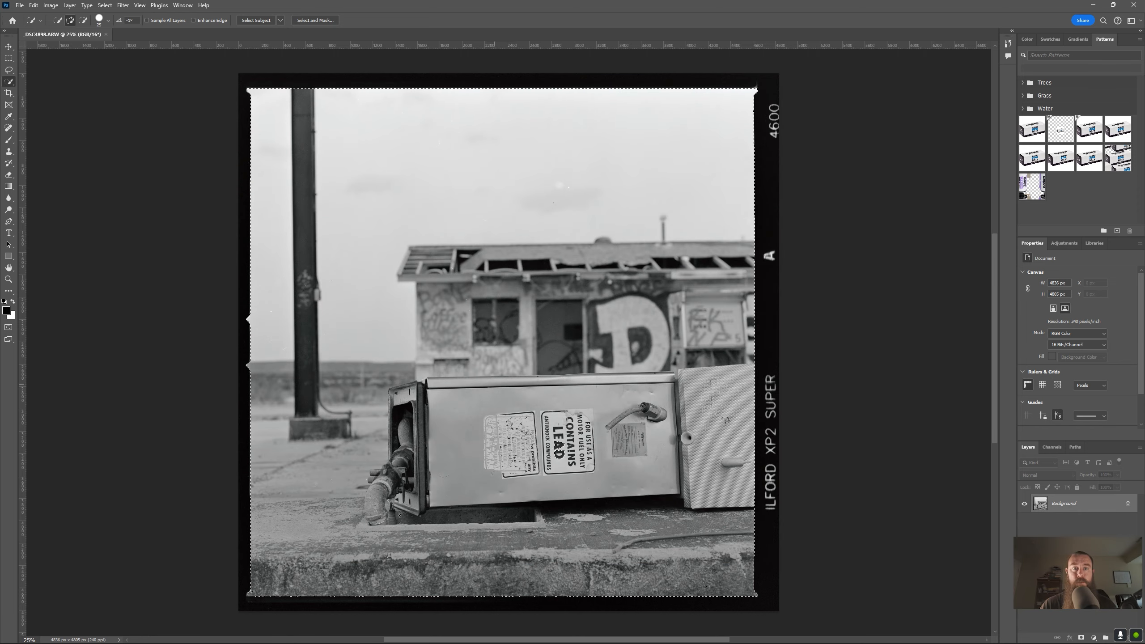
- Start the Camera Raw Filter on the selected picture area and set the parametric curve's Darks to +4
{"action": "left_click", "coordinate": [122, 5]}
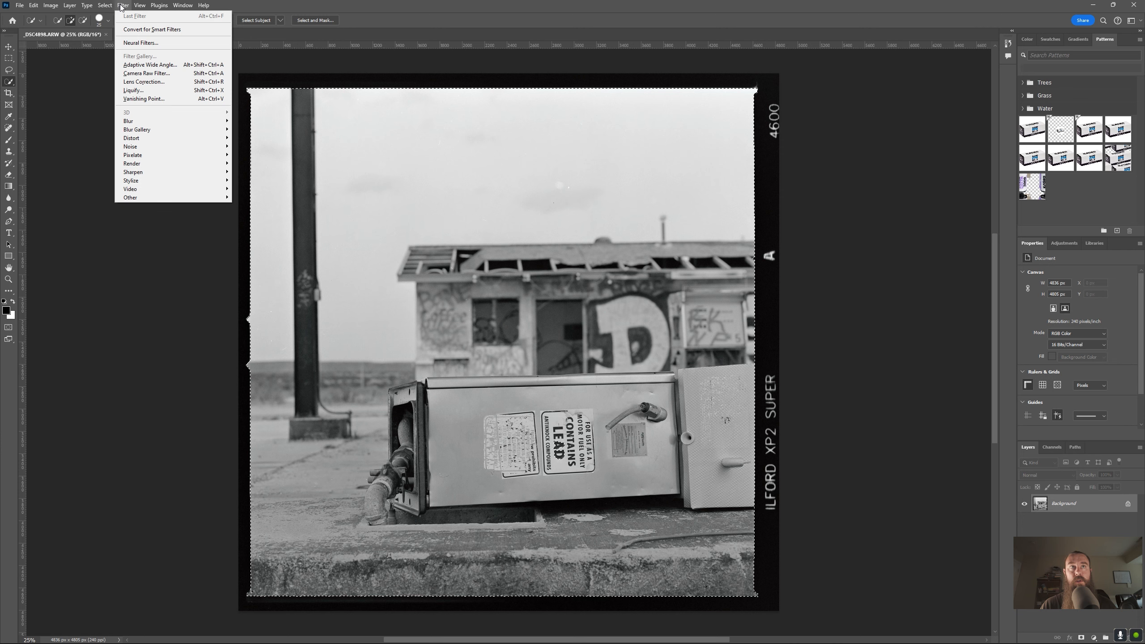
{"action": "left_click", "coordinate": [141, 74]}
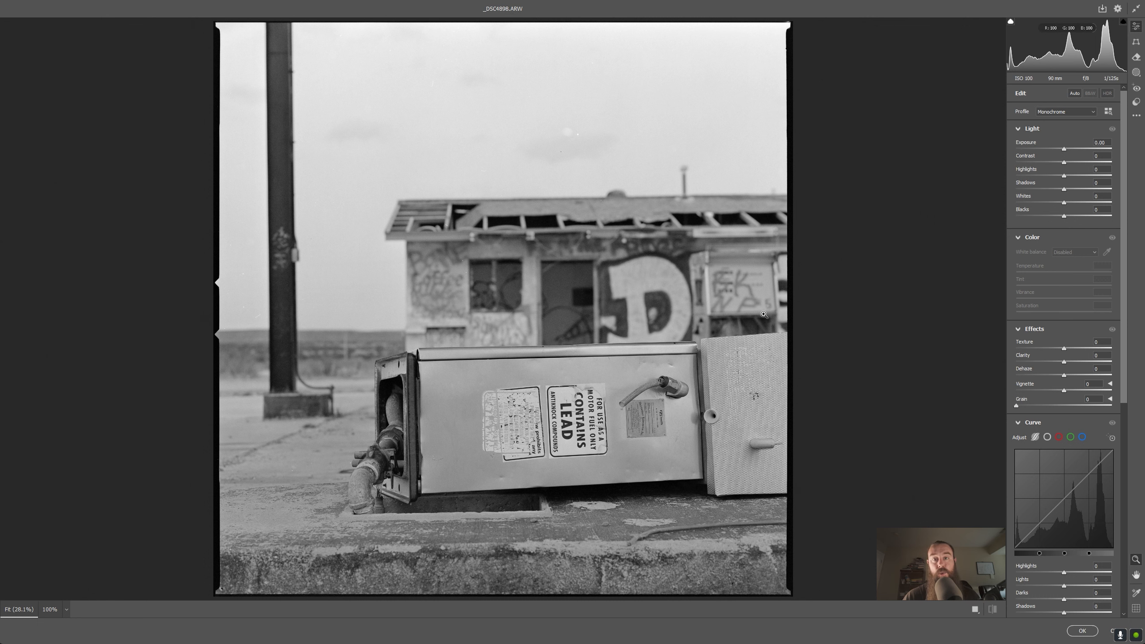
{"action": "scroll", "coordinate": [762, 314], "scroll_direction": "down", "scroll_amount": 1}
{"action": "scroll", "coordinate": [1058, 424], "scroll_direction": "down", "scroll_amount": 5}
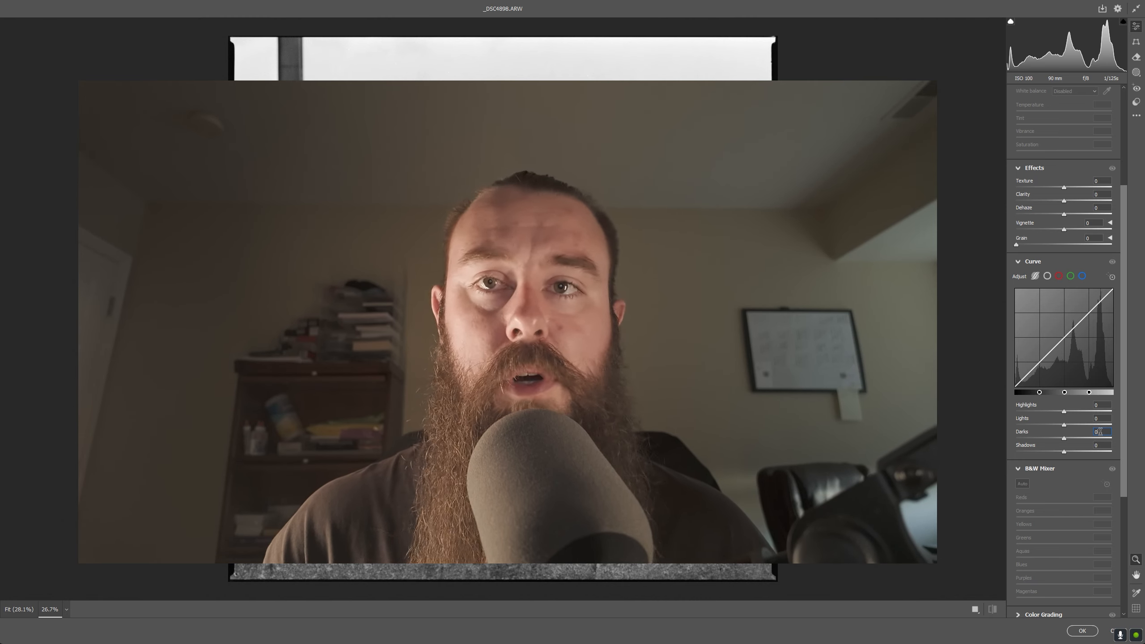
{"action": "key", "text": "Up"}
{"action": "key", "text": "Up"}
{"action": "key", "text": "Up"}
{"action": "key", "text": "Up"}
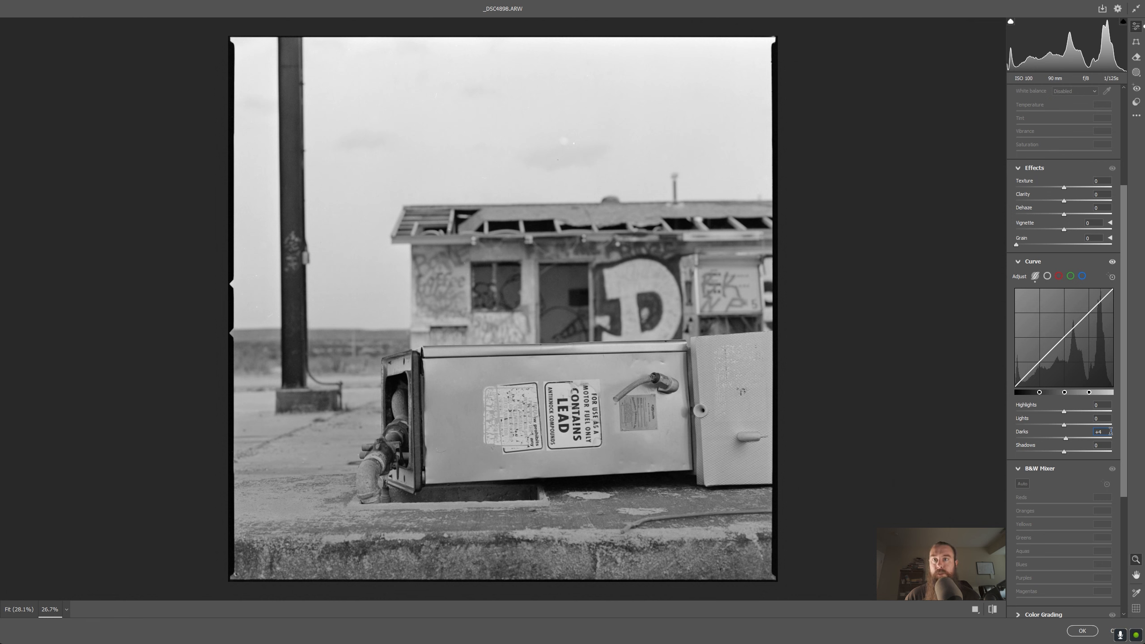
- Set the parametric curve's Shadows to -4, Lights to +3 and Highlights to +2
{"action": "left_click", "coordinate": [1101, 444]}
{"action": "key", "text": "Down"}
{"action": "key", "text": "Down"}
{"action": "key", "text": "Down"}
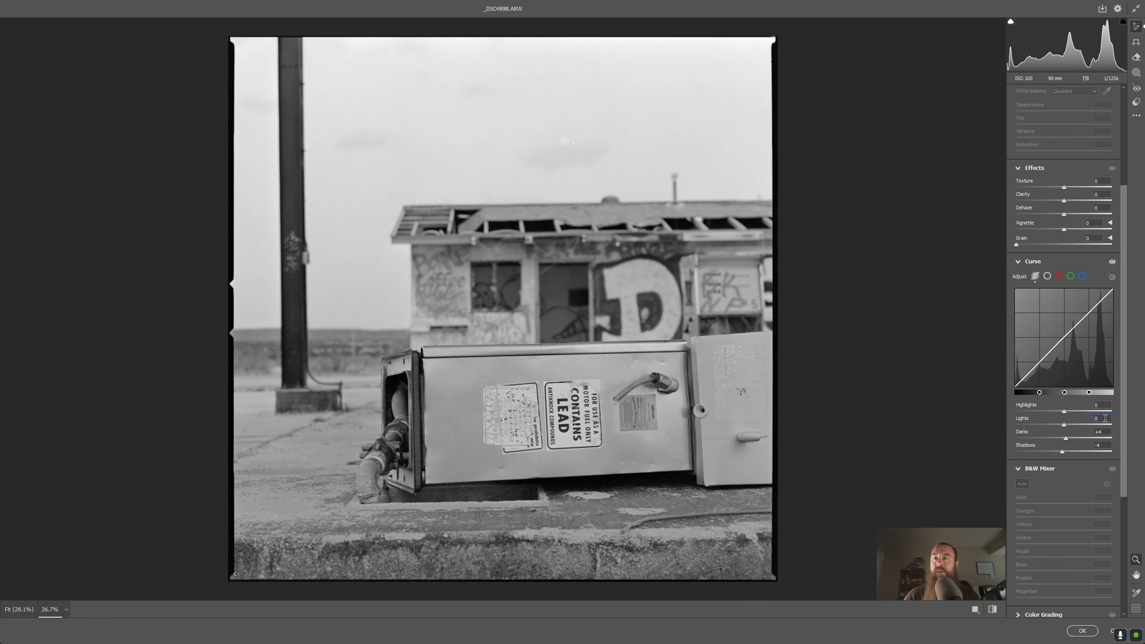
{"action": "key", "text": "Up"}
{"action": "key", "text": "Up"}
{"action": "key", "text": "Up"}
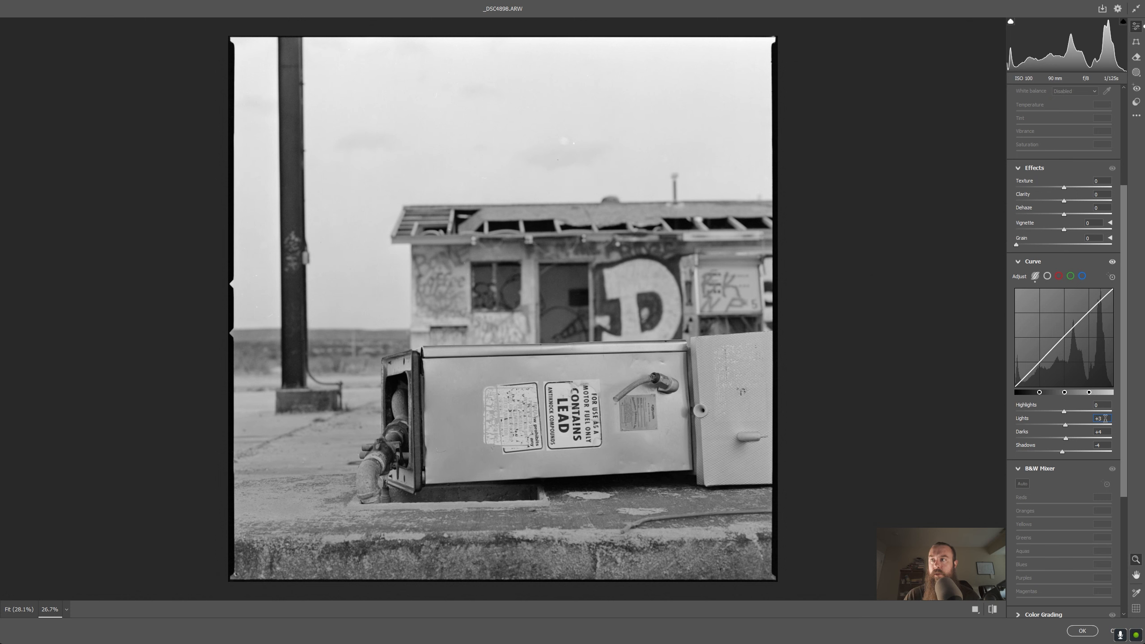
{"action": "key", "text": "Up"}
{"action": "key", "text": "Up"}
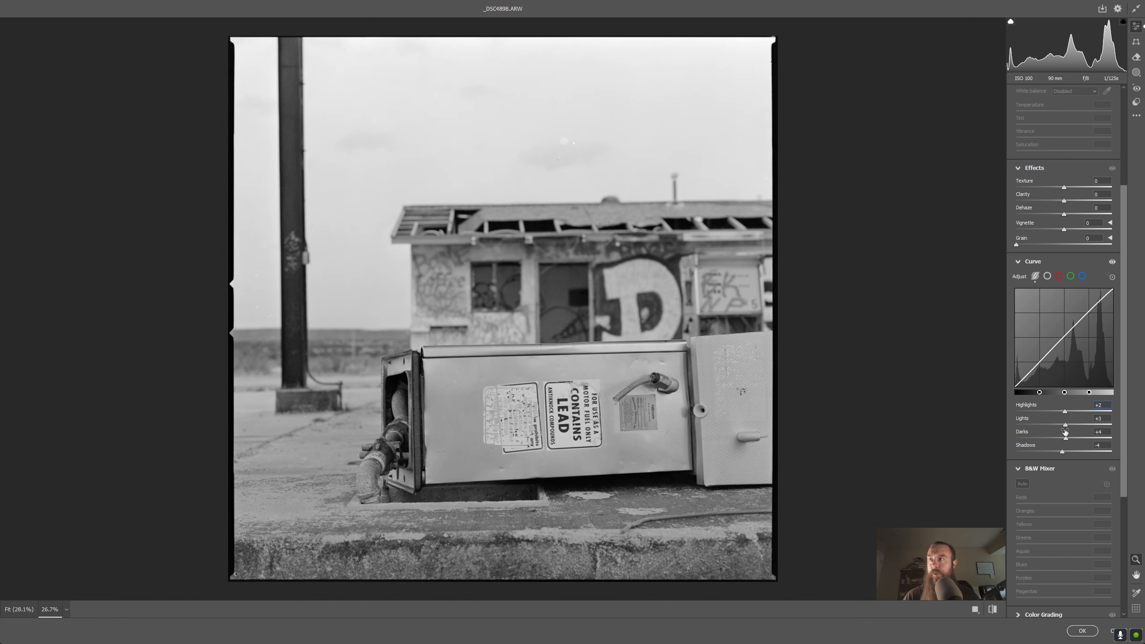
- In the Light adjustments, set Exposure to +0.02, Contrast to +4 and Highlights to +2
{"action": "scroll", "coordinate": [1082, 288], "scroll_direction": "up", "scroll_amount": 3}
{"action": "scroll", "coordinate": [1109, 141], "scroll_direction": "up", "scroll_amount": 2}
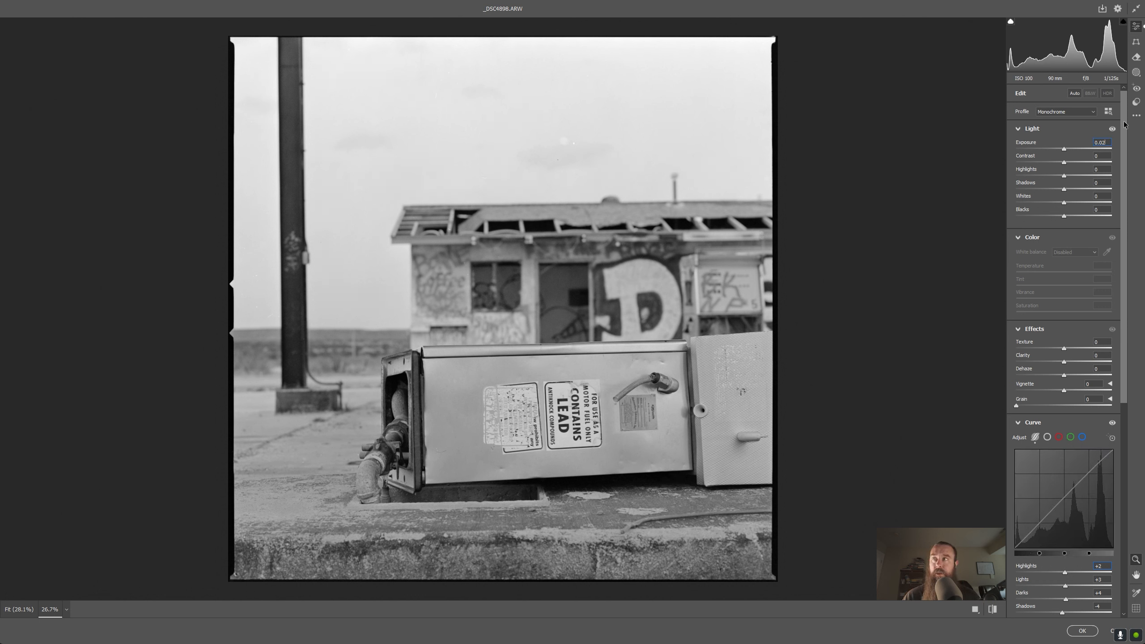
{"action": "left_click", "coordinate": [1109, 155]}
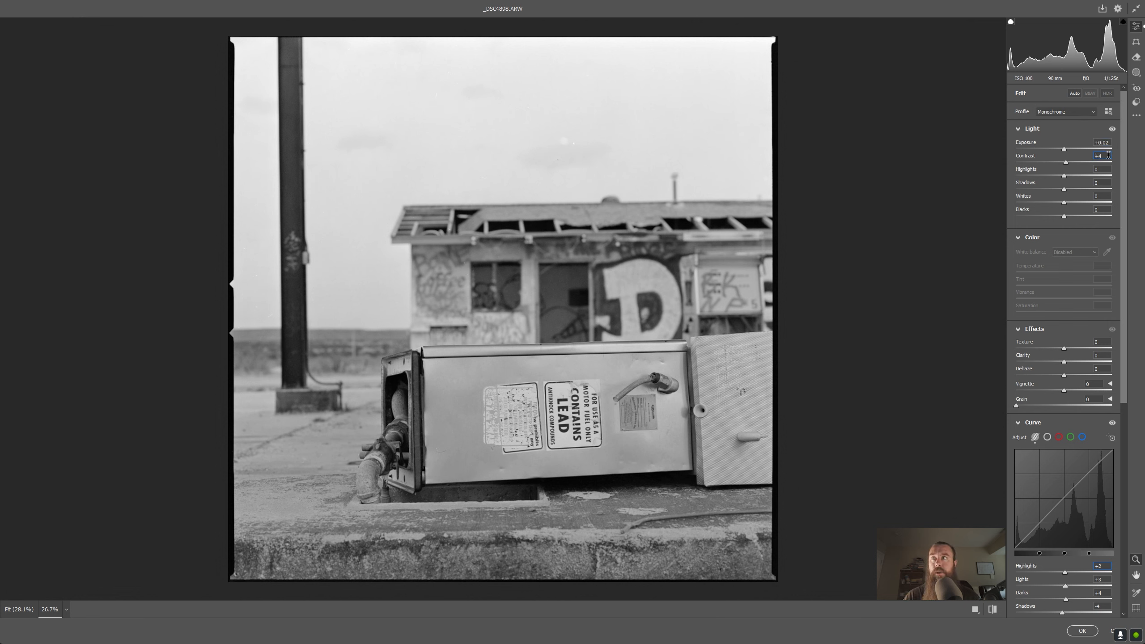
{"action": "left_click", "coordinate": [1105, 169]}
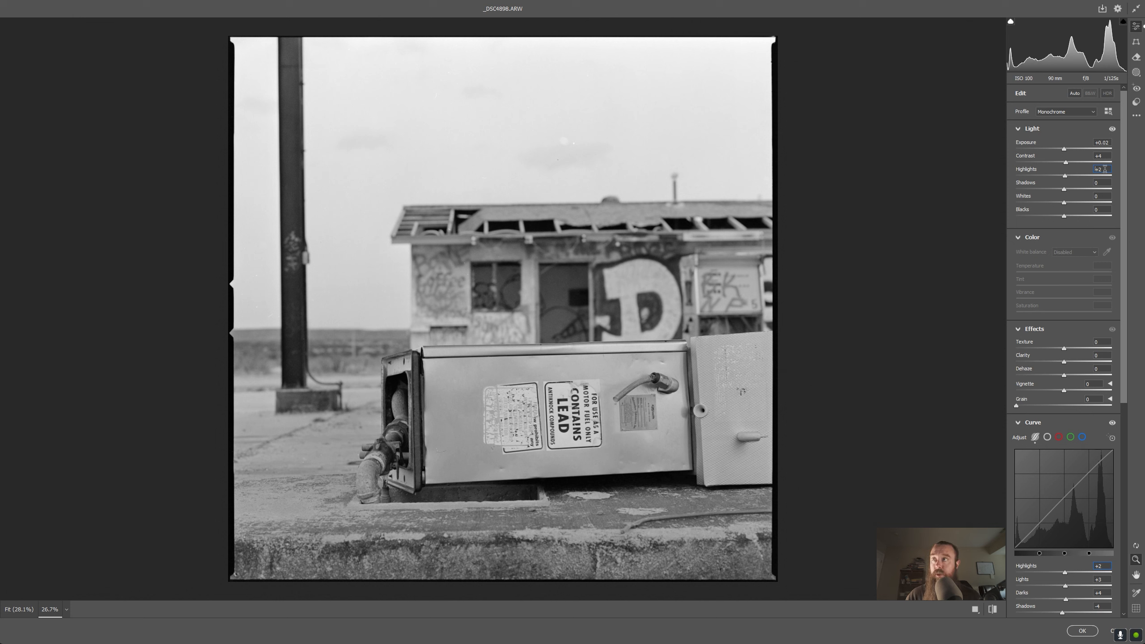